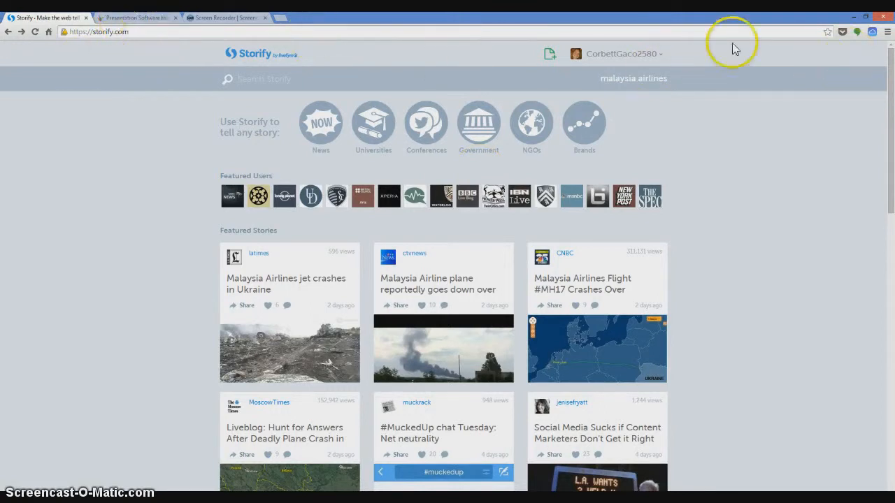
- Create a new story titled "Clouds" and describe it as "My report on Clouds by" followed by the author's first name
left_click(549, 56)
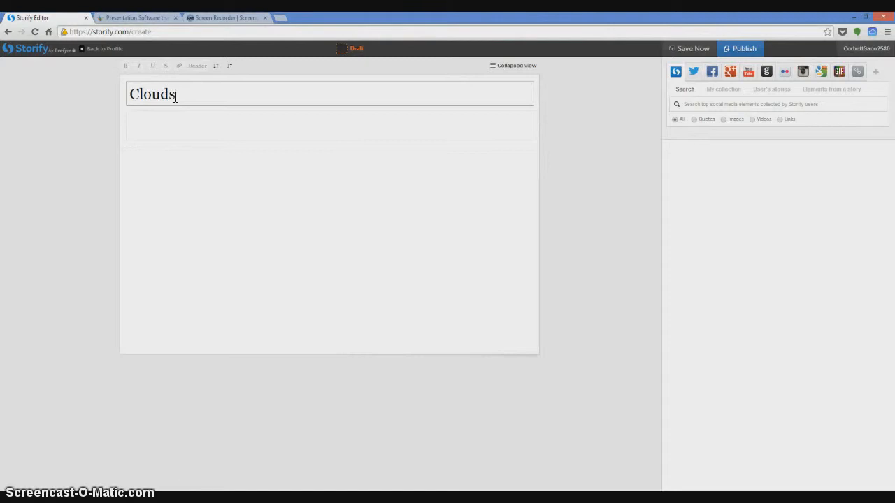
left_click(159, 128)
type("My report on Clouds by Gail")
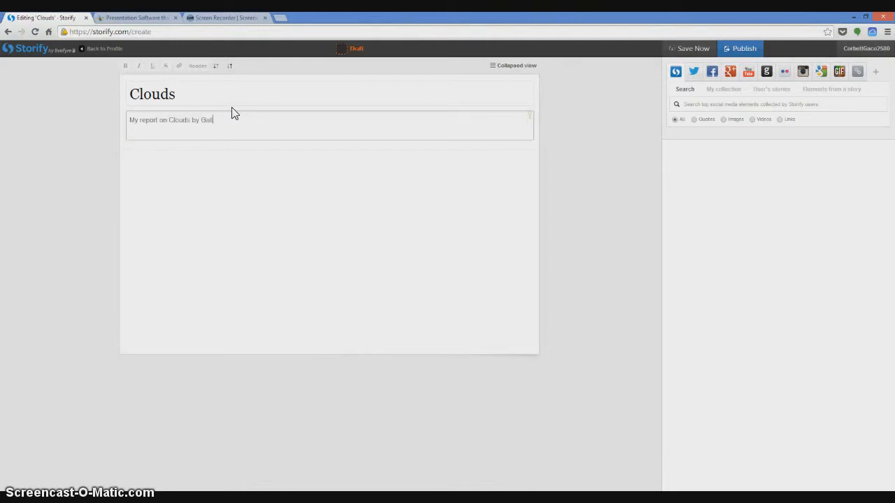
left_click(206, 159)
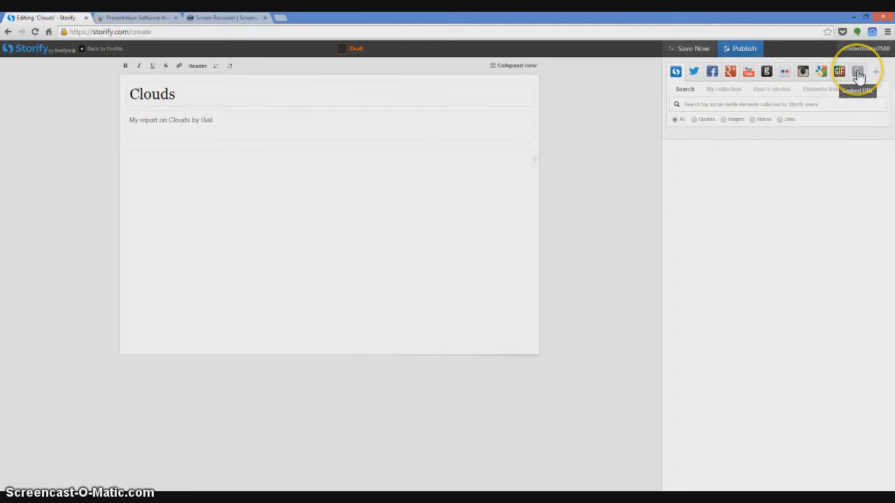
- Search Google's web results for "Clouds" and add the Weather Wiz Kids article to the story body
left_click(824, 73)
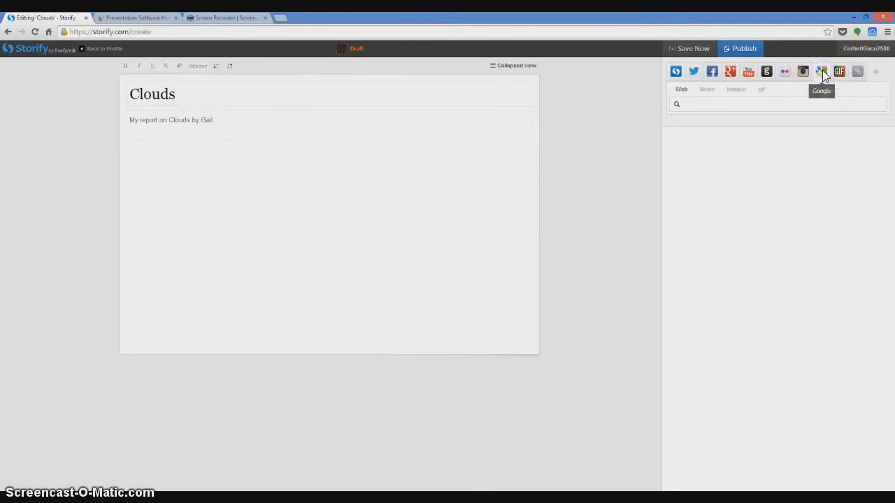
left_click(699, 104)
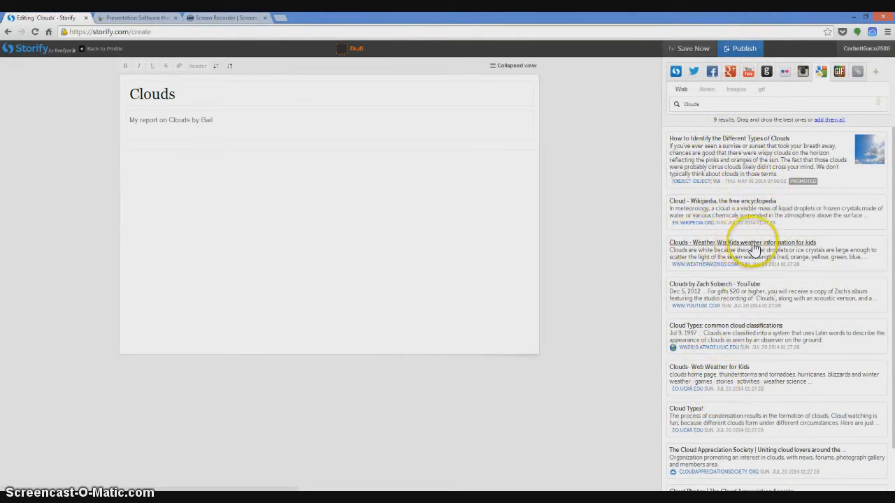
left_click_drag(754, 248, 224, 206)
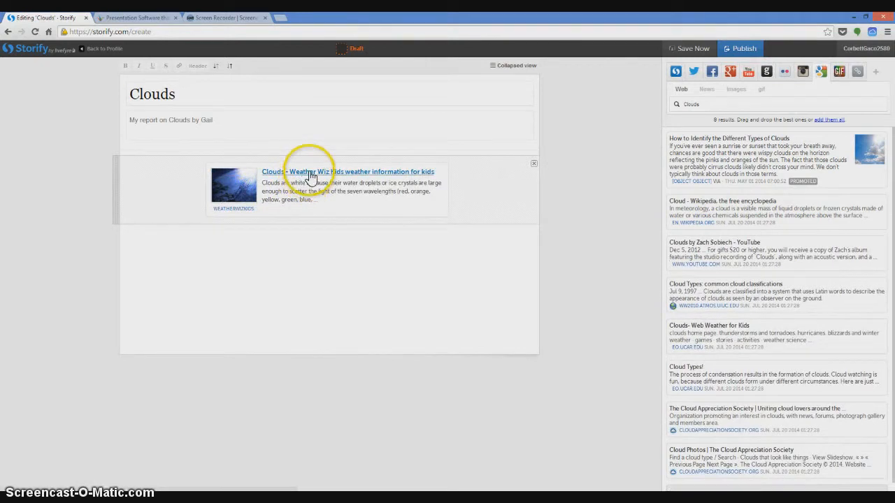
- Open the added Weather Wiz Kids article, skim its cloud explanations and activities, and return to the story editor
left_click(312, 174)
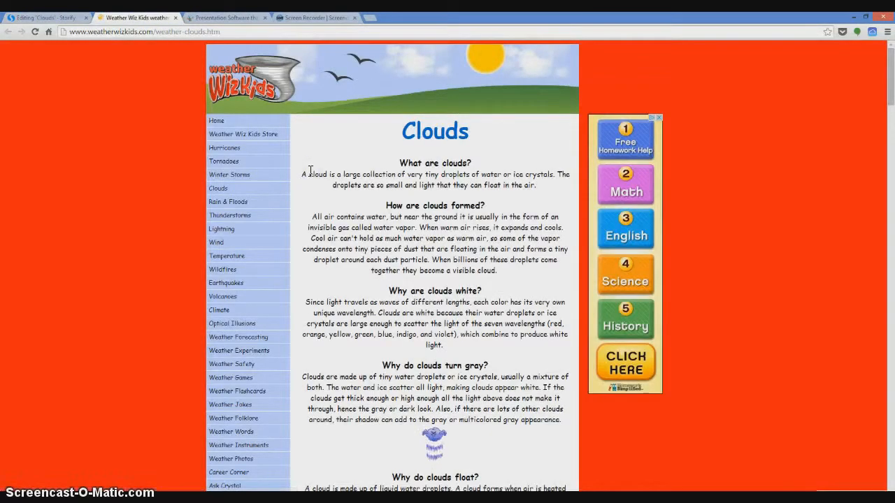
left_click_drag(891, 61, 881, 427)
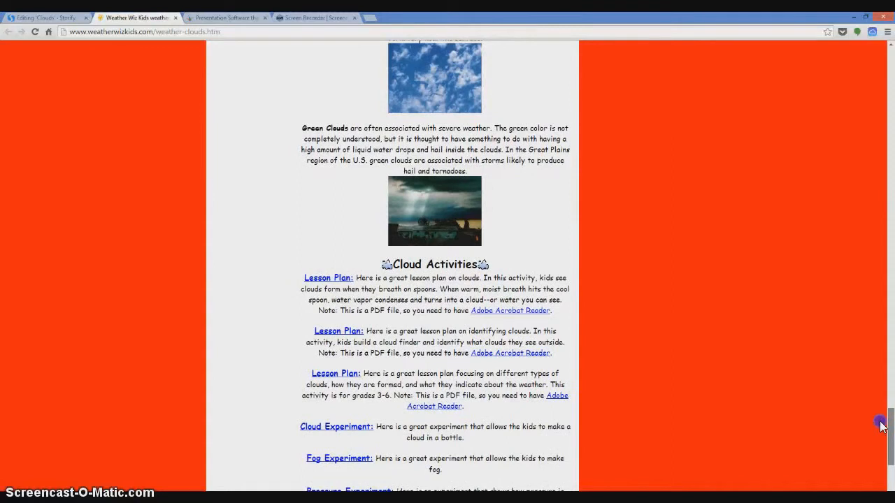
left_click_drag(881, 426, 892, 46)
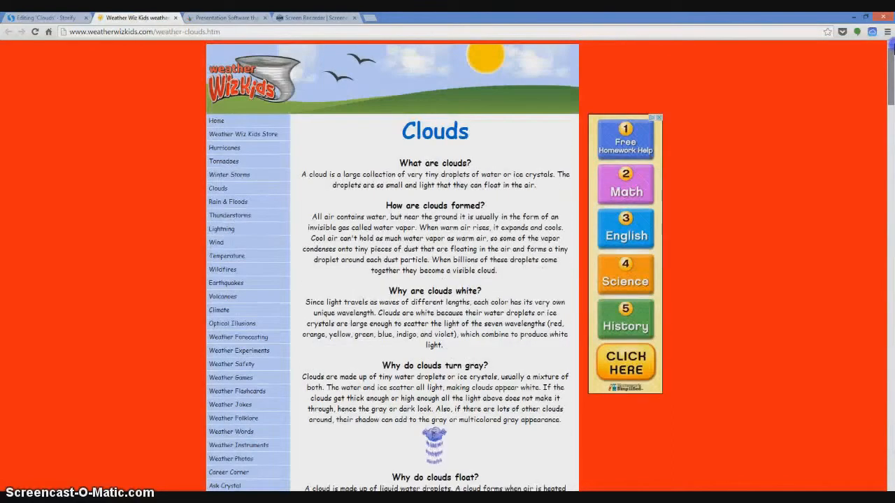
left_click(176, 18)
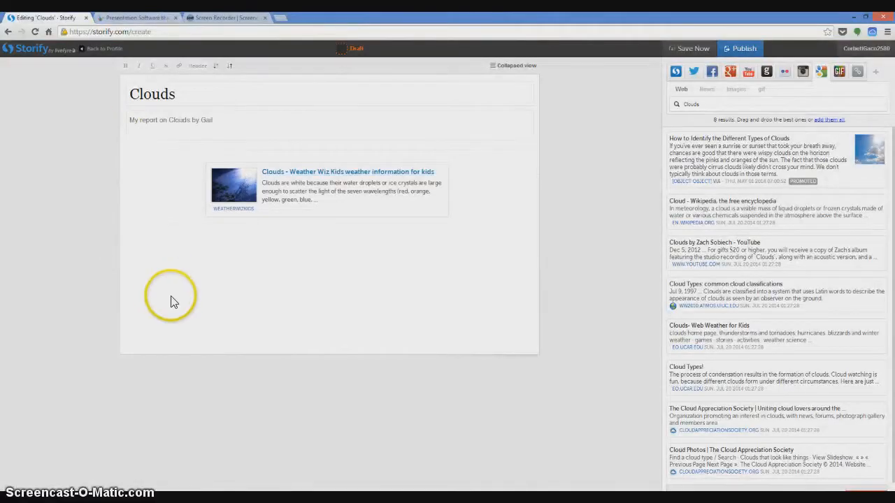
- Add the text "Summarize student learning from article" below the Weather Wiz Kids article
left_click(163, 221)
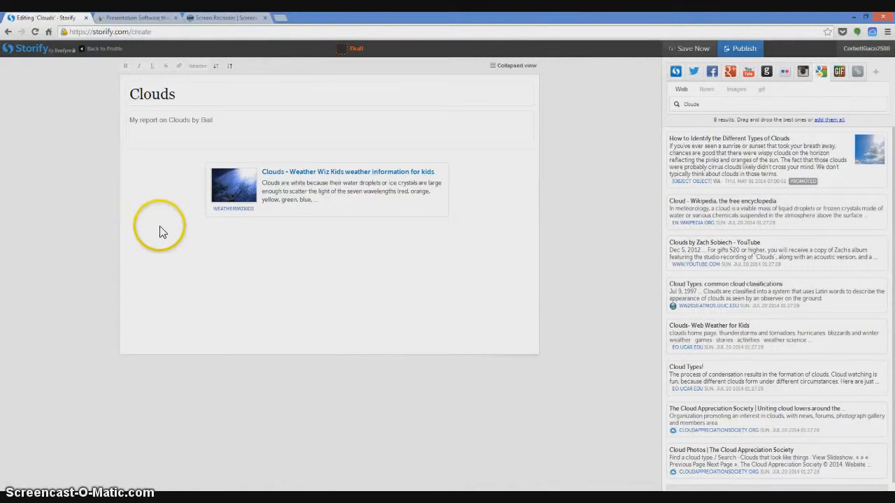
mouse_move(158, 224)
left_click(147, 242)
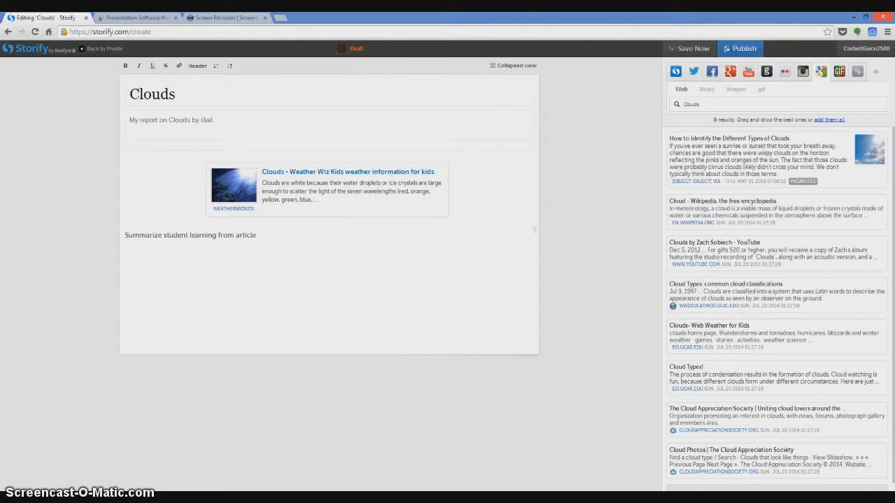
- Add the search result "How to Identify the Different Types of Clouds" below the student learning text
left_click(154, 297)
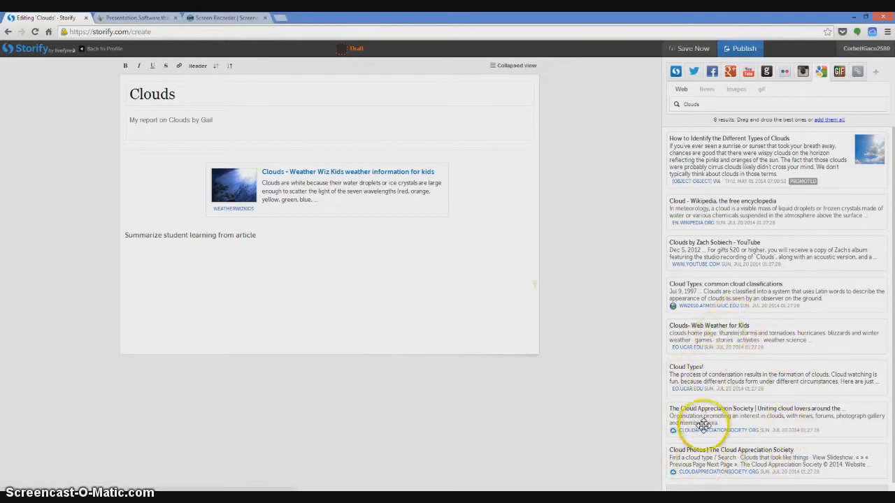
left_click(723, 144)
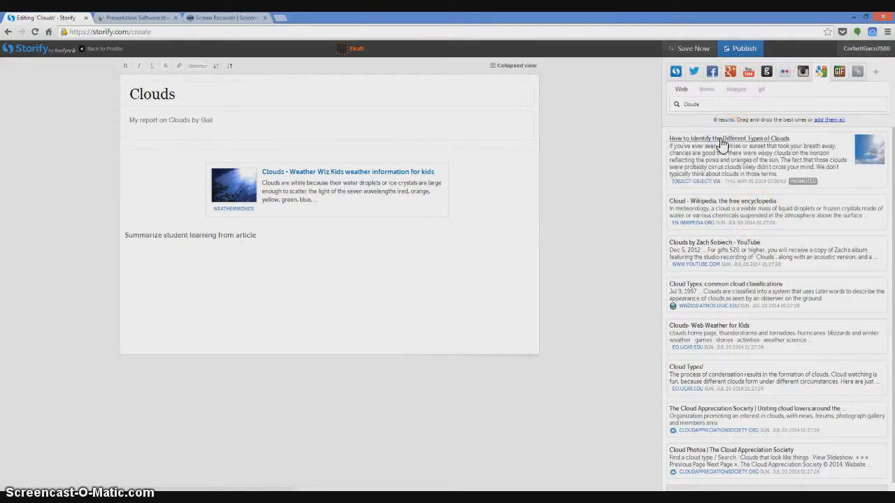
left_click_drag(722, 145, 182, 300)
- Open the cloud identification article, sample its Weather 101 video, skim the cloud type descriptions, and return to the story editor
left_click(333, 300)
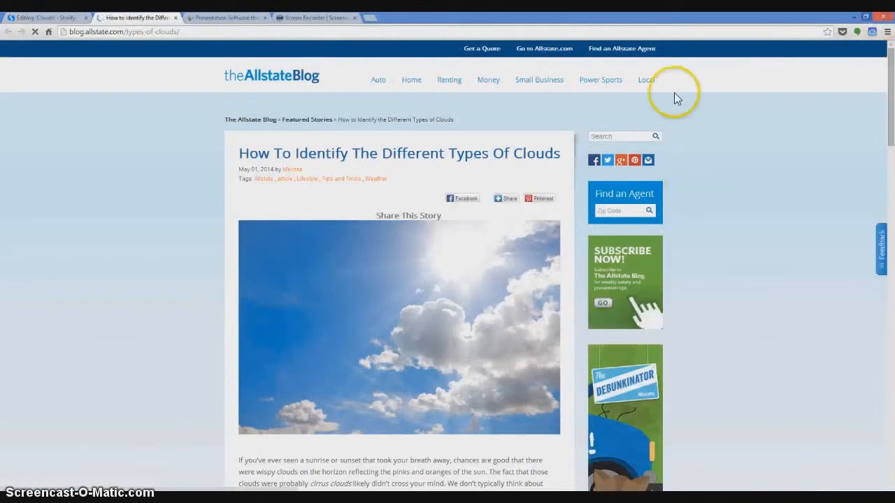
left_click_drag(890, 67, 892, 193)
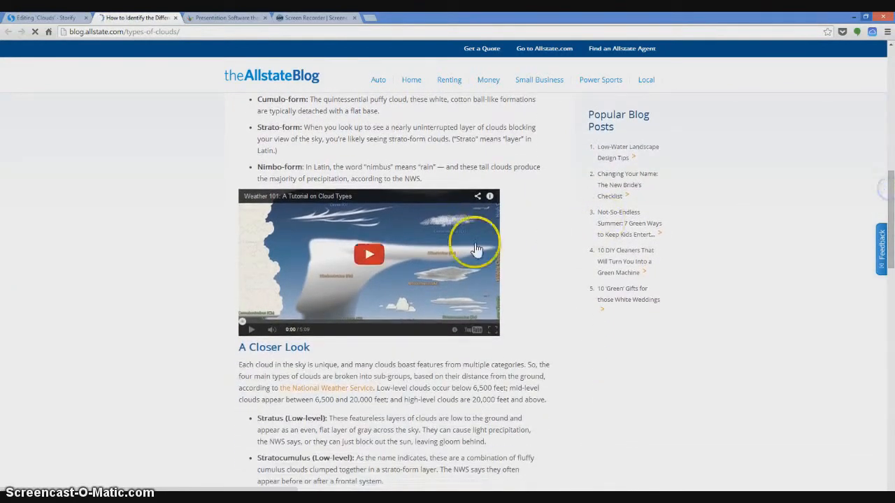
left_click(376, 262)
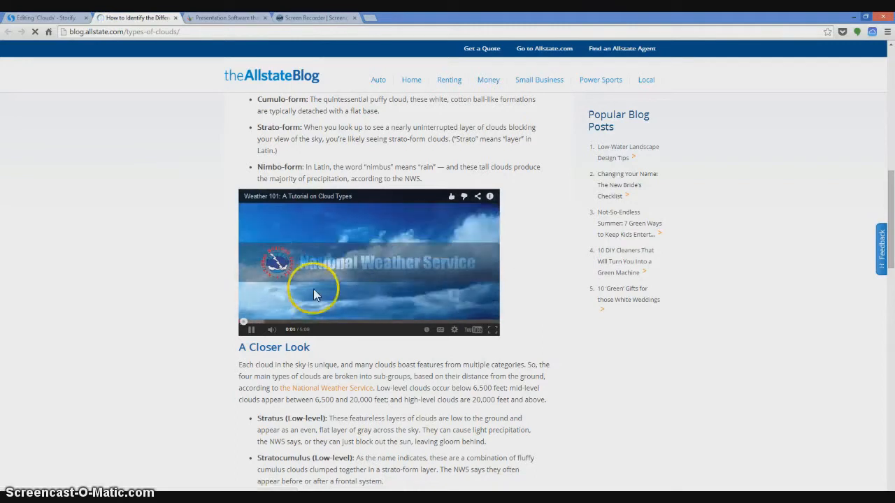
left_click(255, 329)
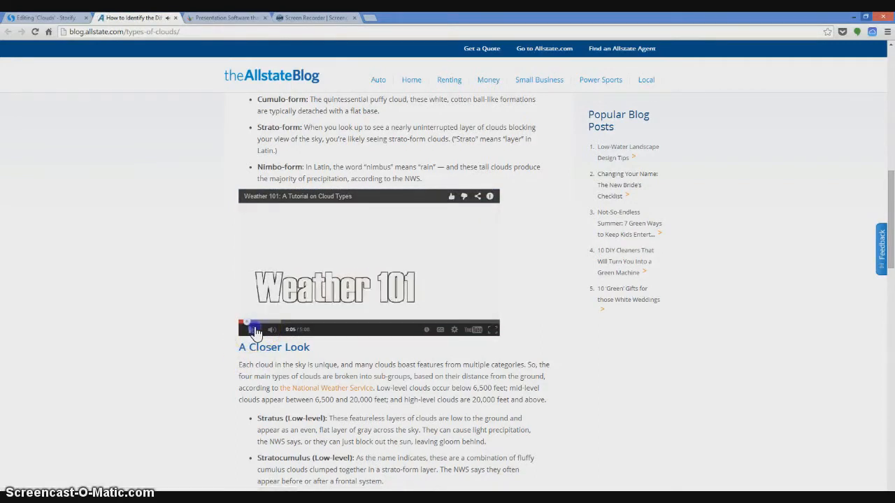
left_click_drag(888, 188, 891, 296)
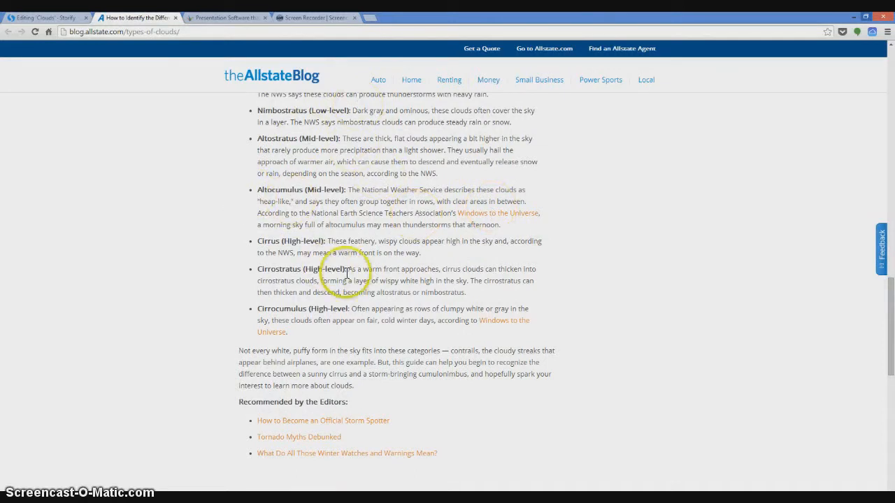
left_click_drag(892, 306, 892, 27)
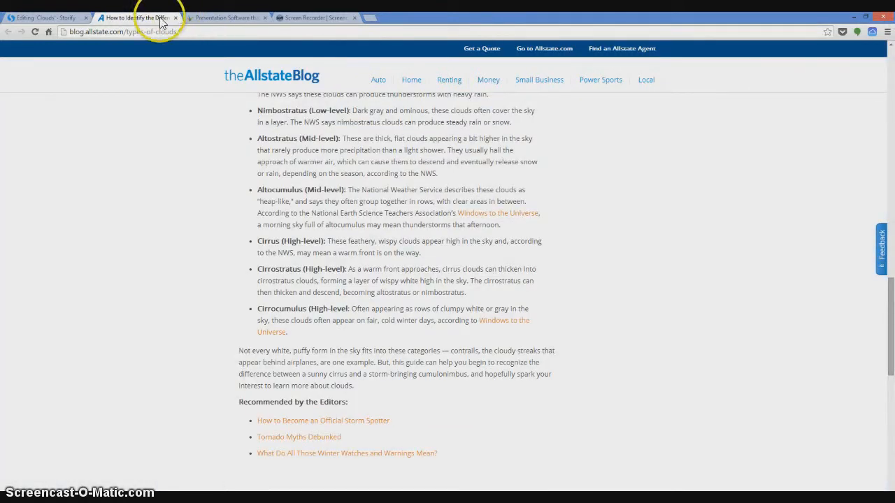
left_click(176, 17)
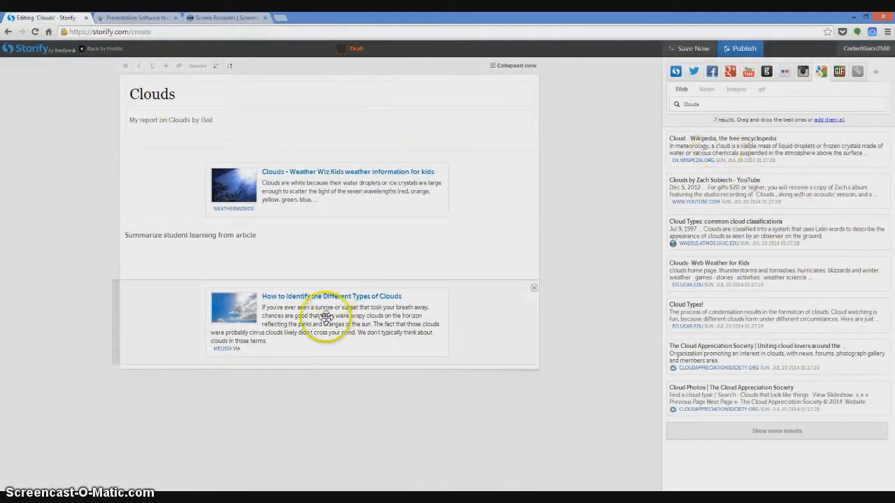
- Write "Summarize learning....T" and, as a separate line, "There are many different types of clouds...." below the cloud identification article
left_click(231, 374)
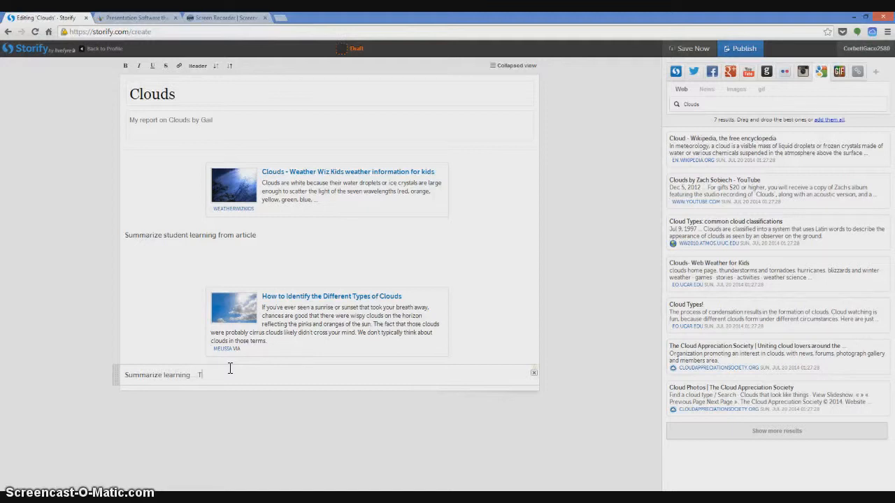
key("Return")
type("THre are ")
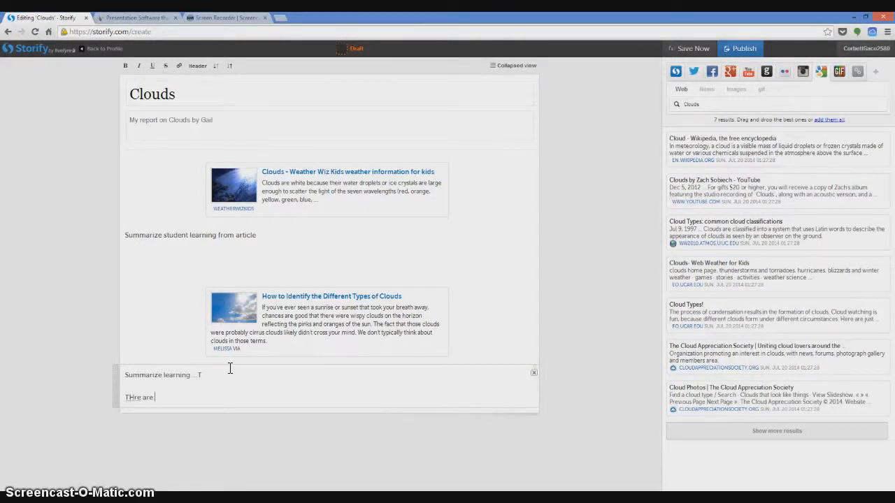
type("many different types of clouds...")
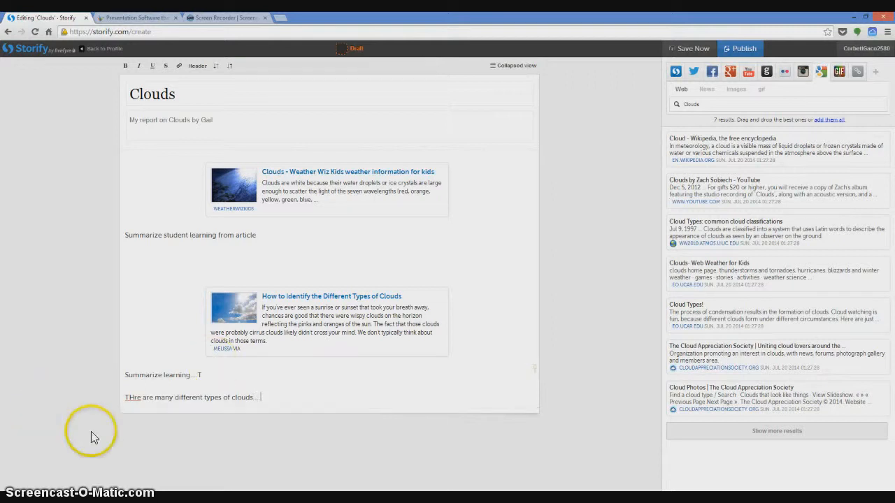
right_click(135, 397)
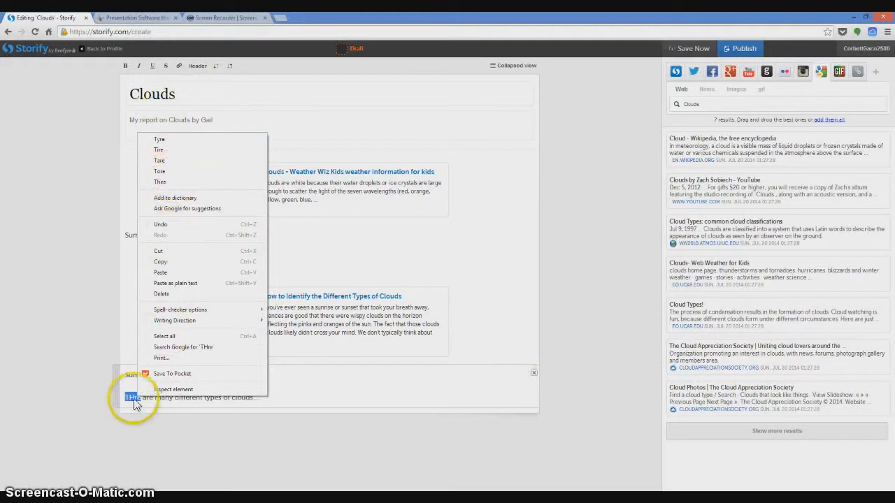
left_click(133, 368)
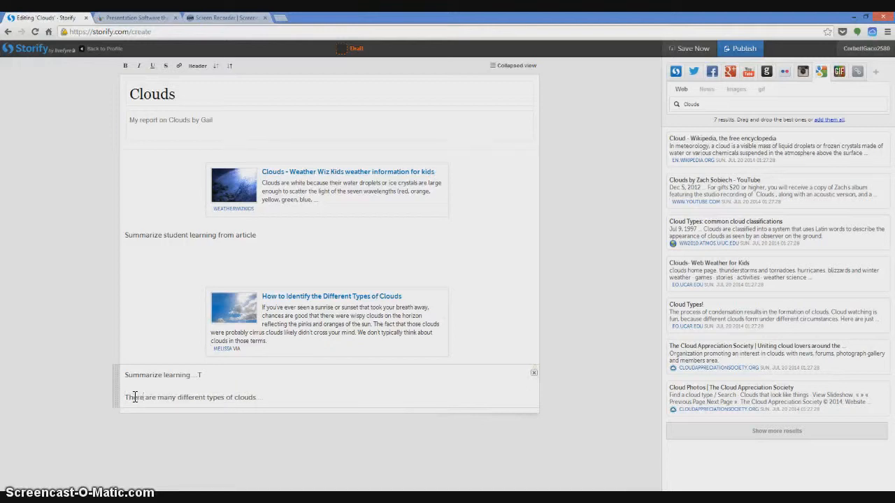
left_click(281, 414)
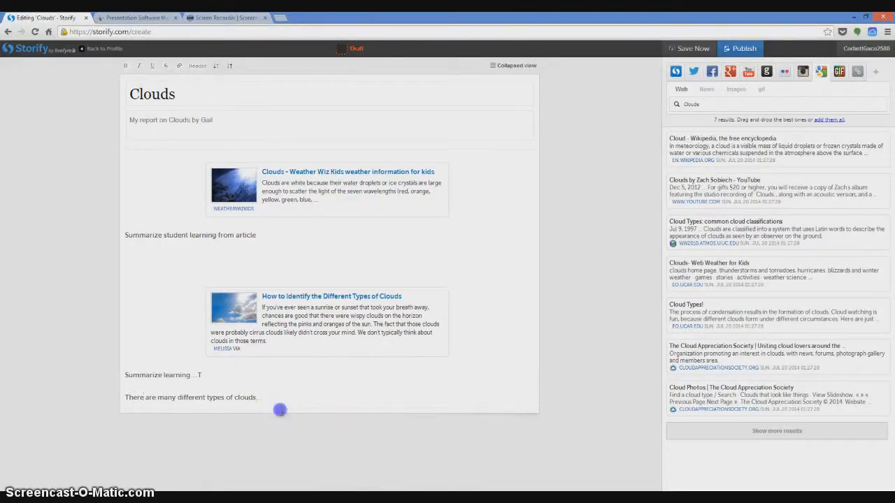
- Find Google images for "Clouds" and place the photo of white clouds in a blue sky above the Weather Wiz Kids article
left_click(354, 395)
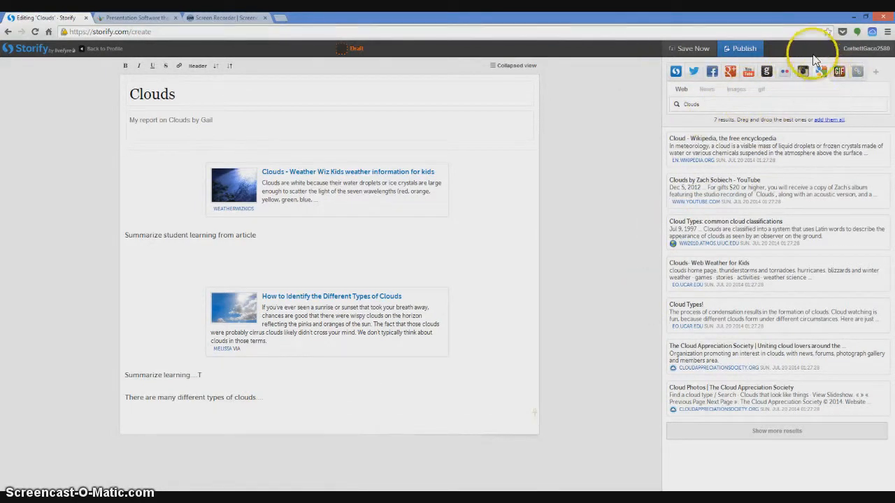
left_click(737, 90)
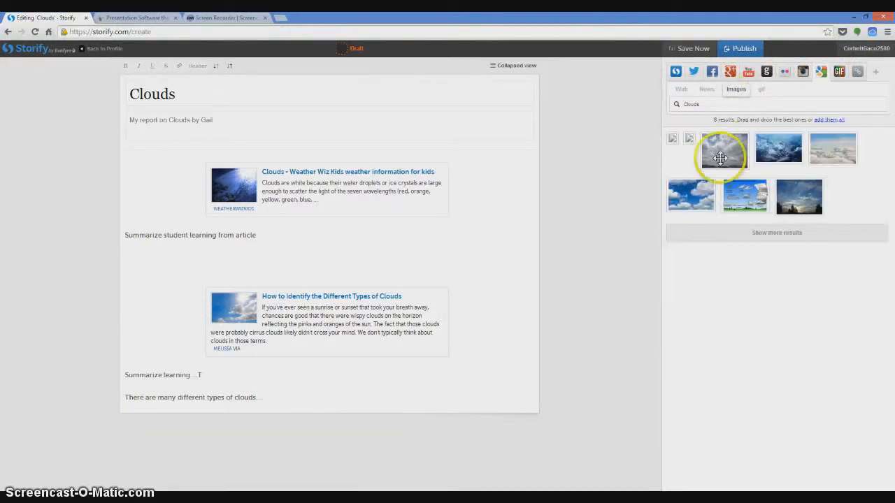
left_click_drag(697, 202, 497, 230)
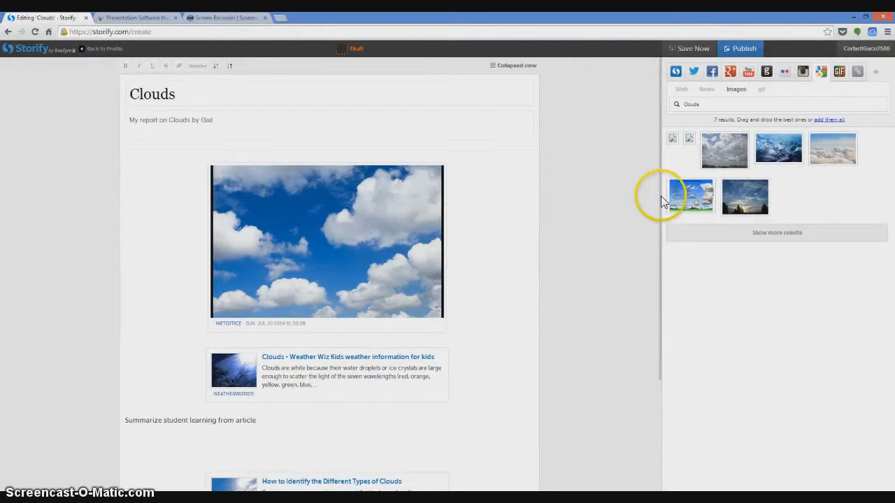
- Add the common cloud types diagram at the end of the story and write "Learning graphic" below it
left_click_drag(660, 202, 653, 334)
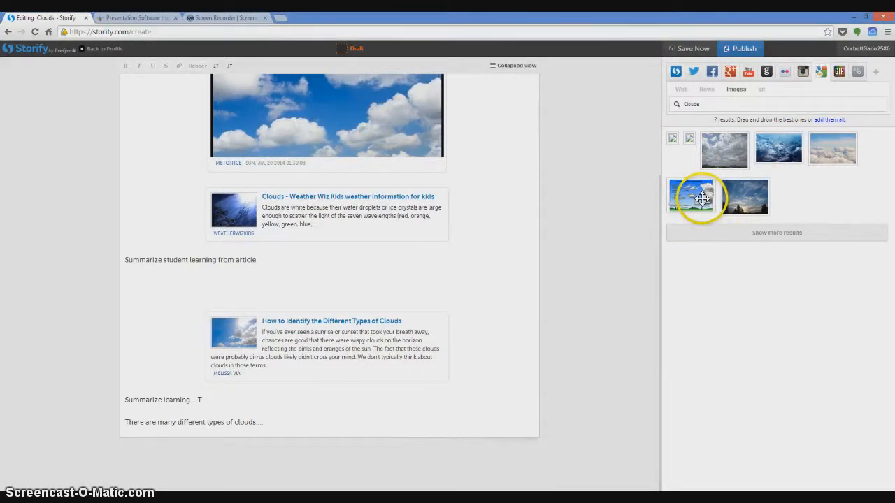
left_click_drag(701, 198, 280, 442)
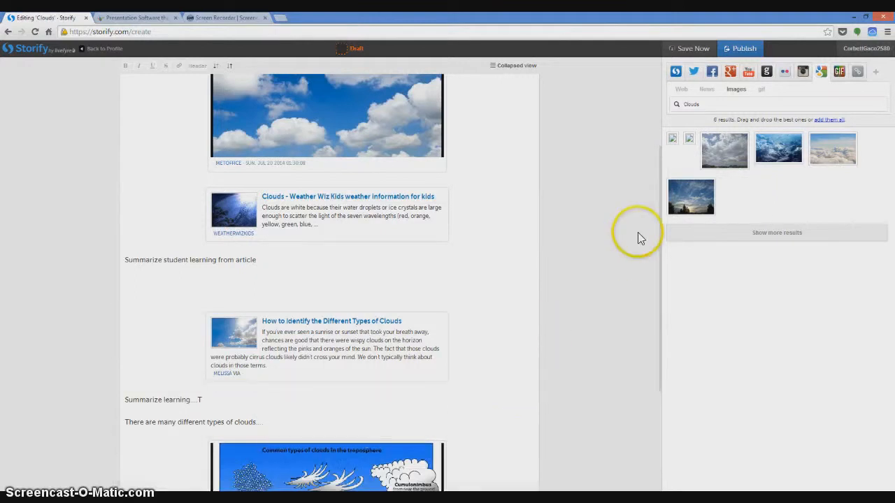
left_click_drag(659, 203, 649, 397)
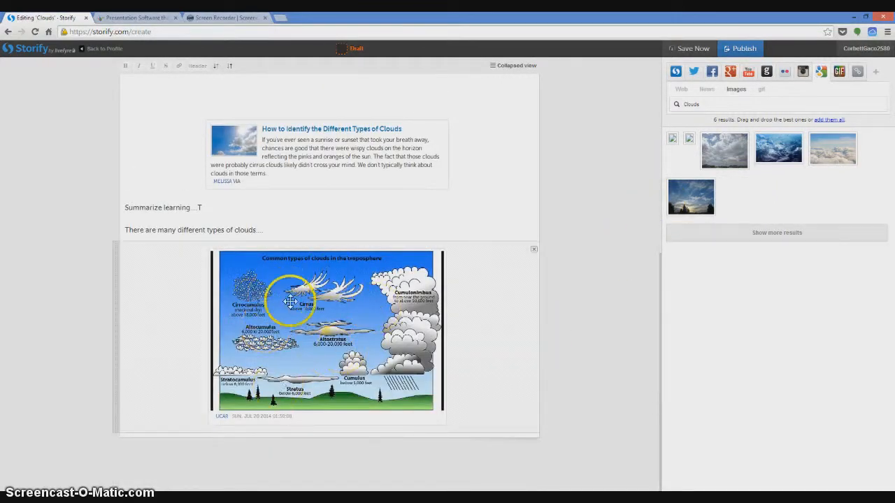
left_click(196, 435)
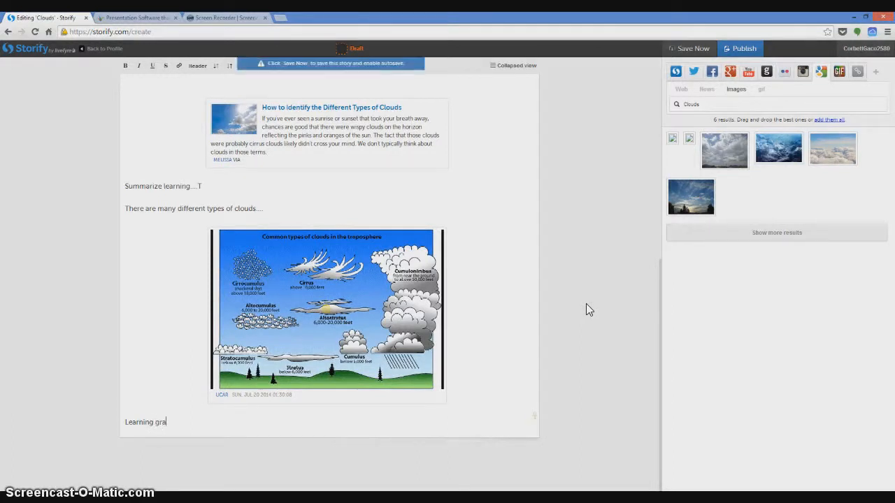
key("Return")
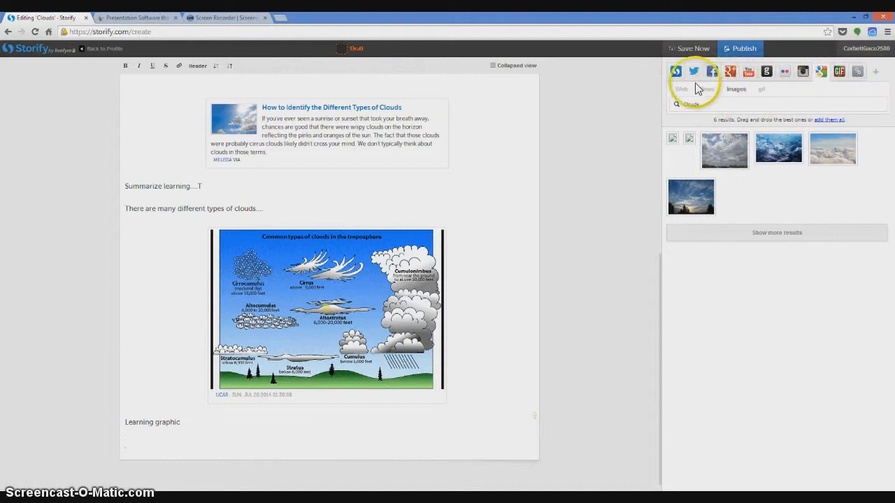
- Find YouTube videos for "Clouds" and add "Weather 101: A Tutorial on Cloud Types" at the end of the story
left_click(749, 74)
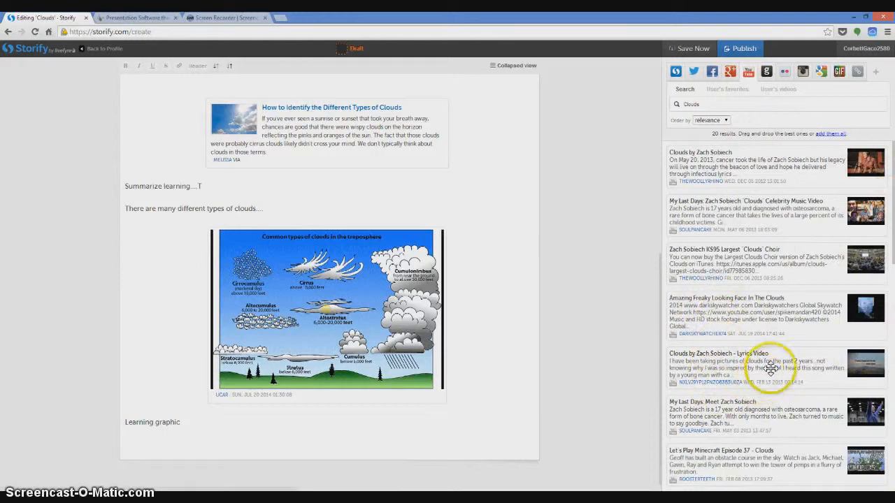
left_click_drag(892, 201, 891, 261)
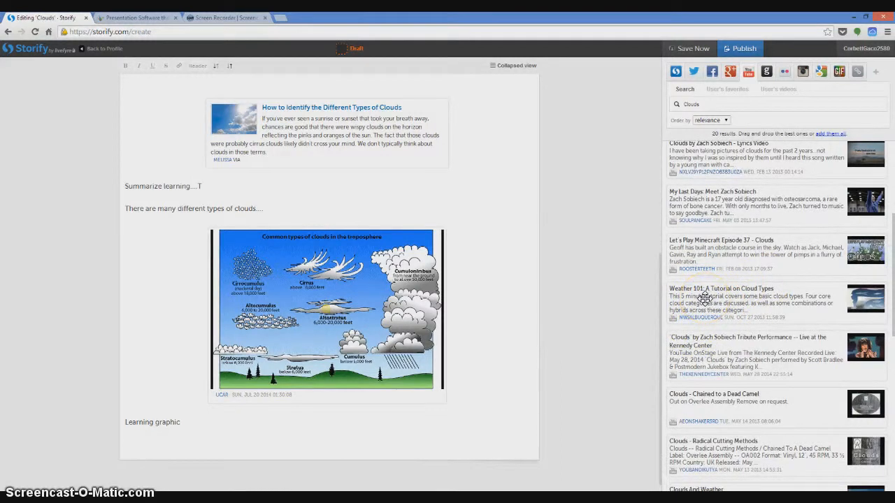
left_click_drag(704, 297, 401, 410)
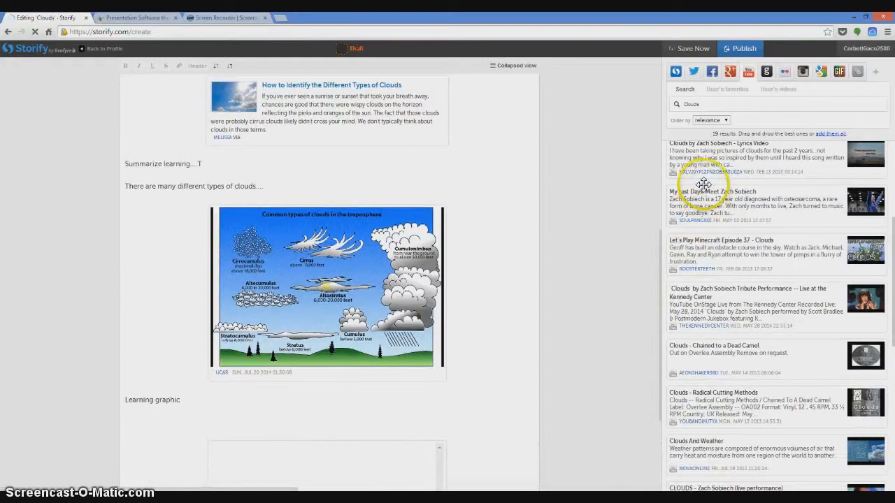
- Write "What I learned from video" below the Weather 101 video
left_click_drag(663, 271, 664, 381)
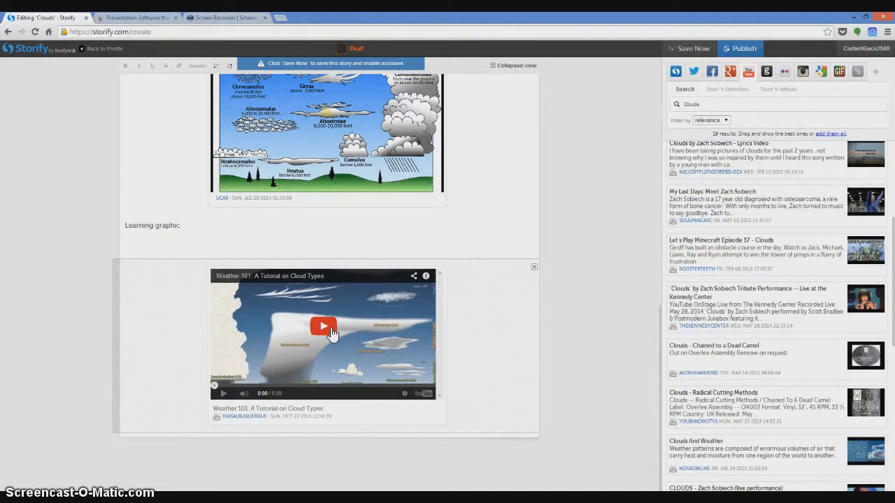
left_click(286, 432)
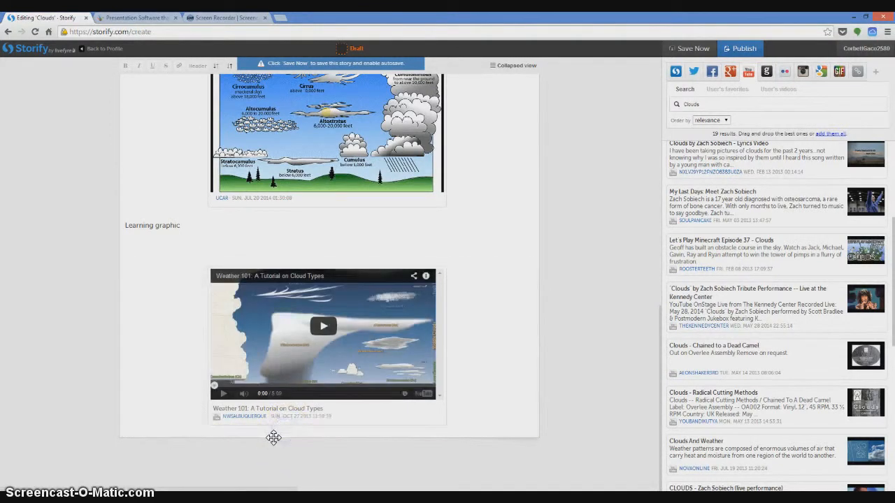
left_click(272, 435)
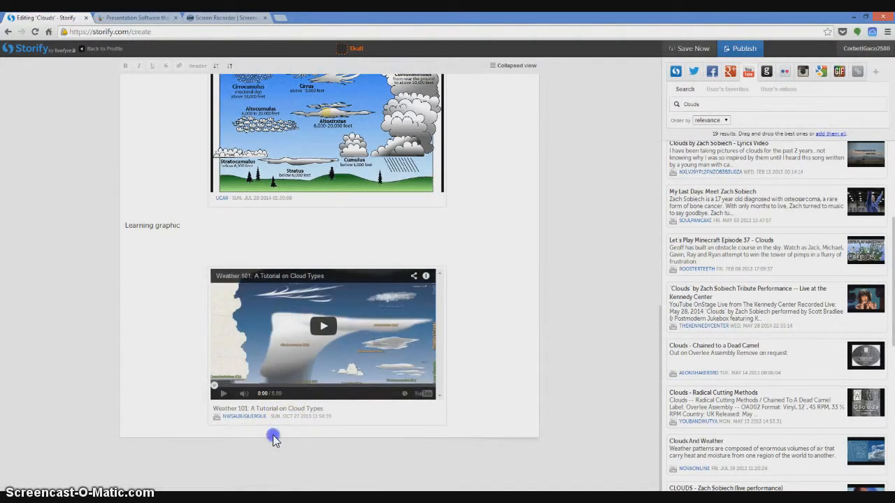
type("What")
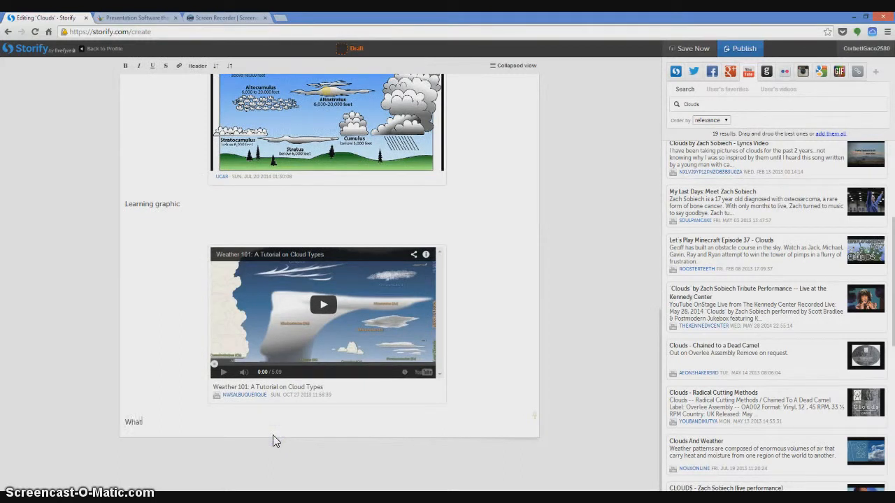
type(" I learned from video")
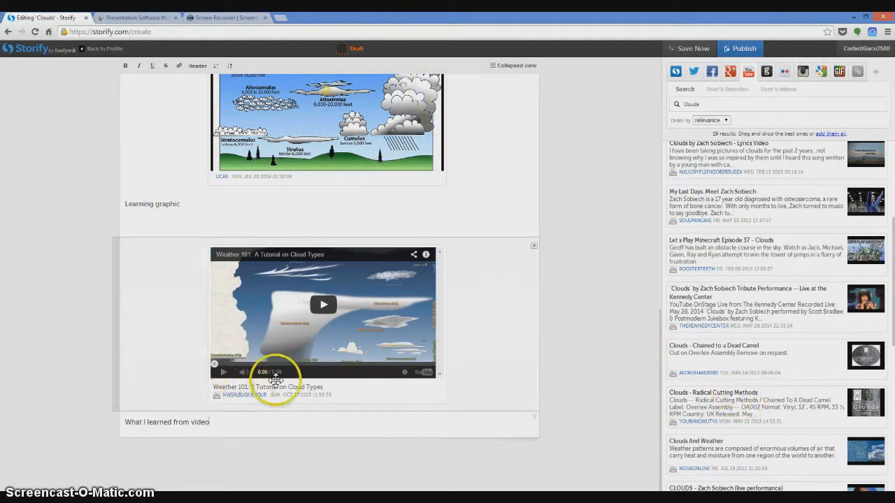
- Review the story's photo, articles, written summaries and video from beginning to end
left_click_drag(655, 371, 666, 125)
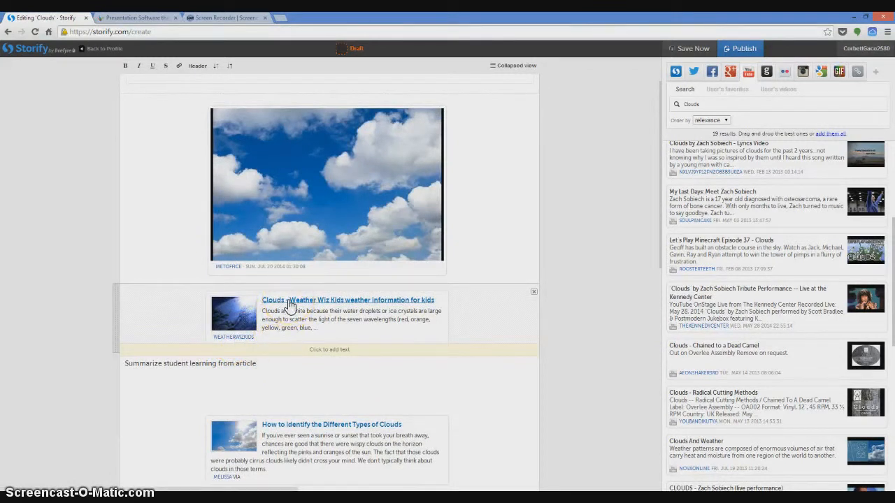
left_click(270, 366)
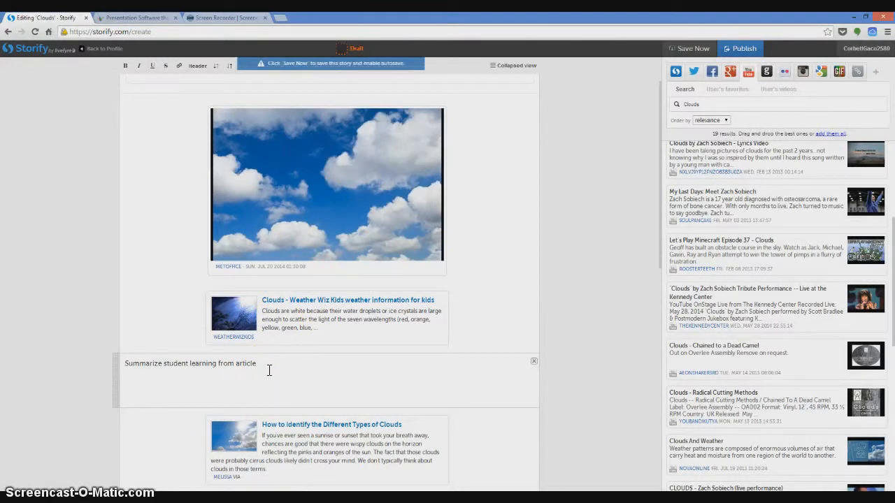
left_click(545, 348)
left_click(646, 175)
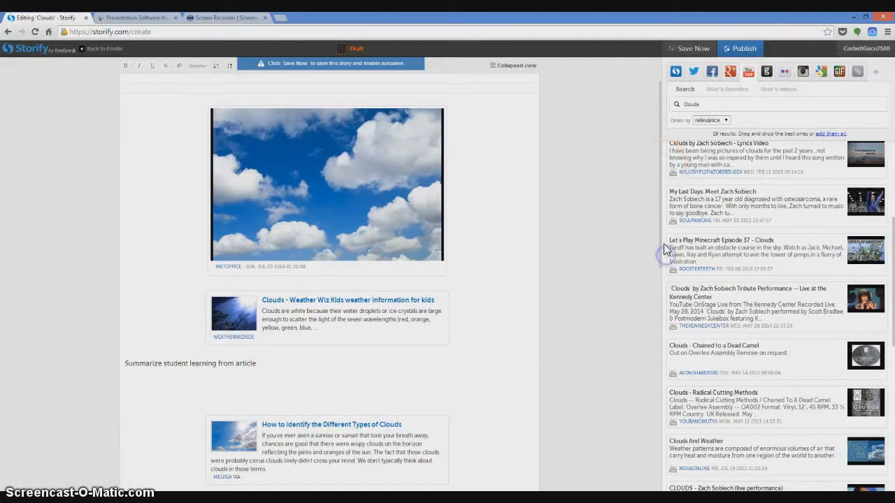
left_click_drag(661, 233, 660, 484)
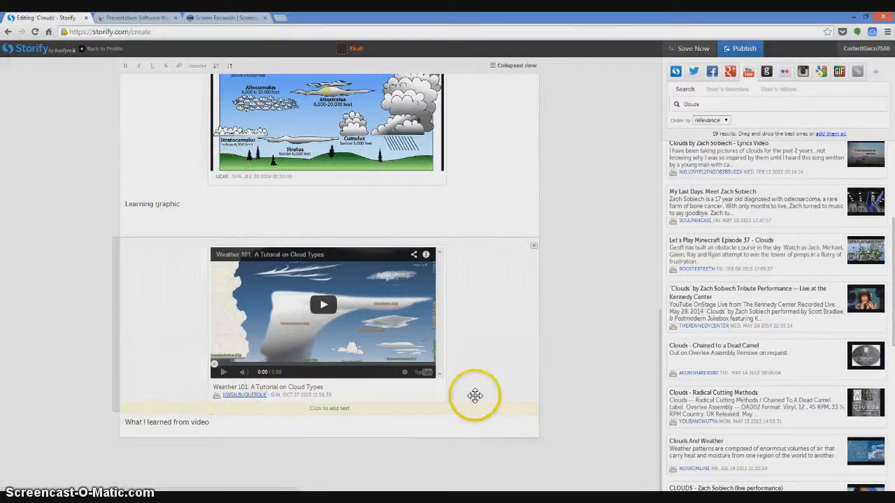
left_click_drag(660, 355, 666, 84)
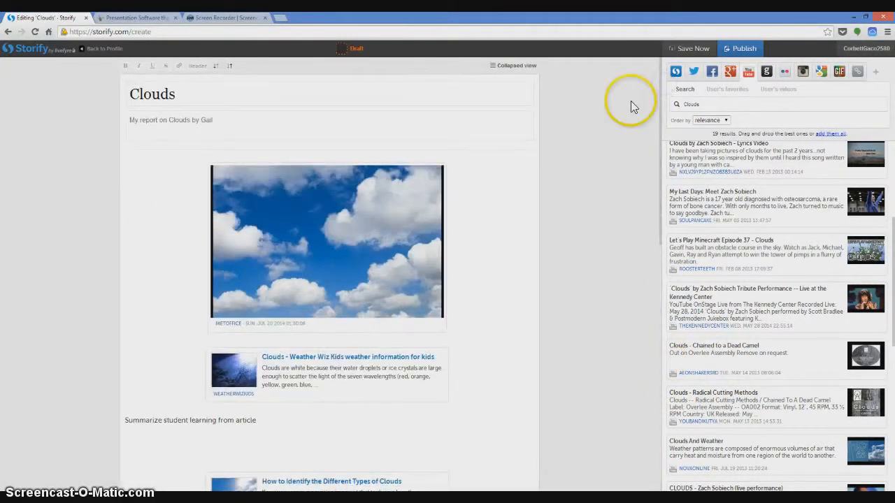
- Find tweets for "Clouds" and add the one with the photo of Dubai above the clouds at the end of the story
left_click(694, 73)
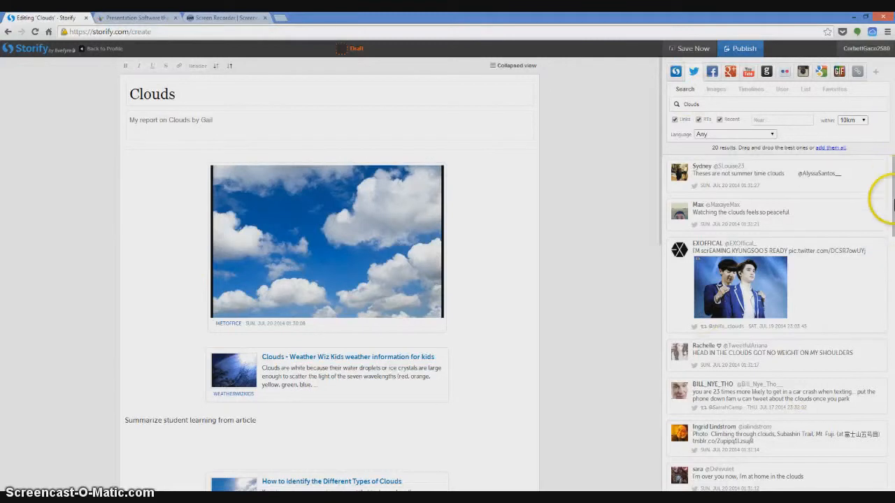
left_click_drag(892, 202, 889, 475)
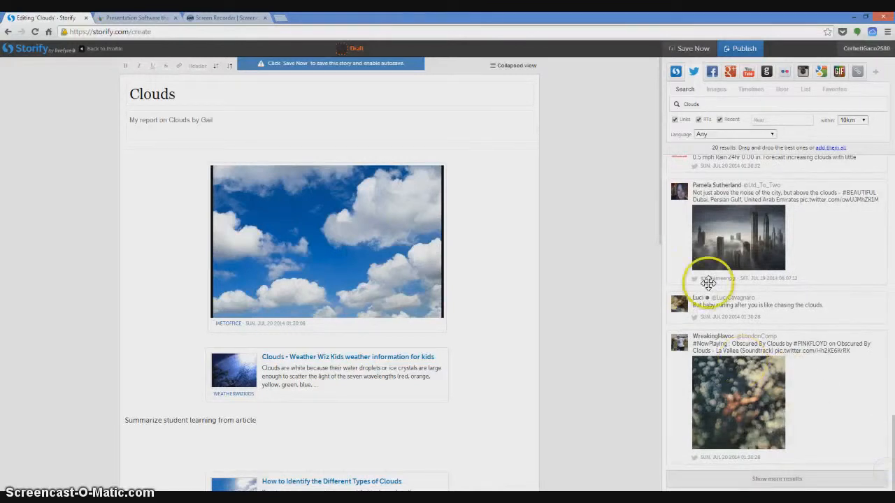
left_click(739, 242)
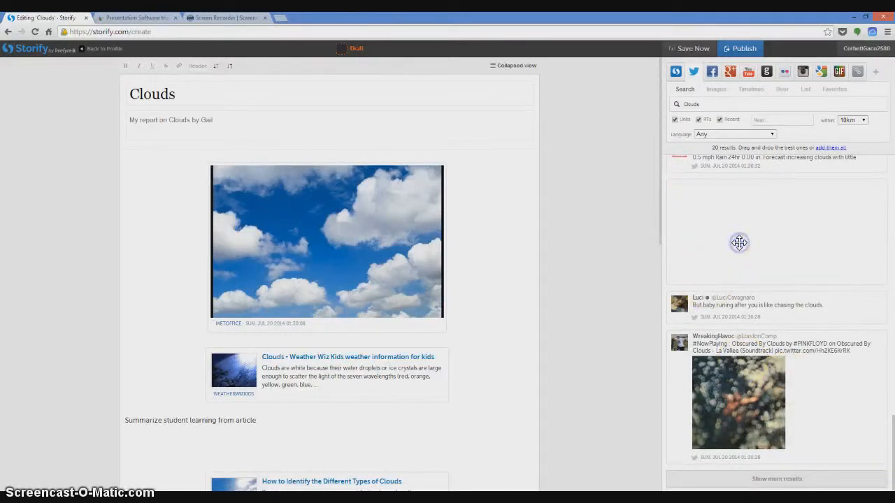
left_click_drag(742, 241, 365, 437)
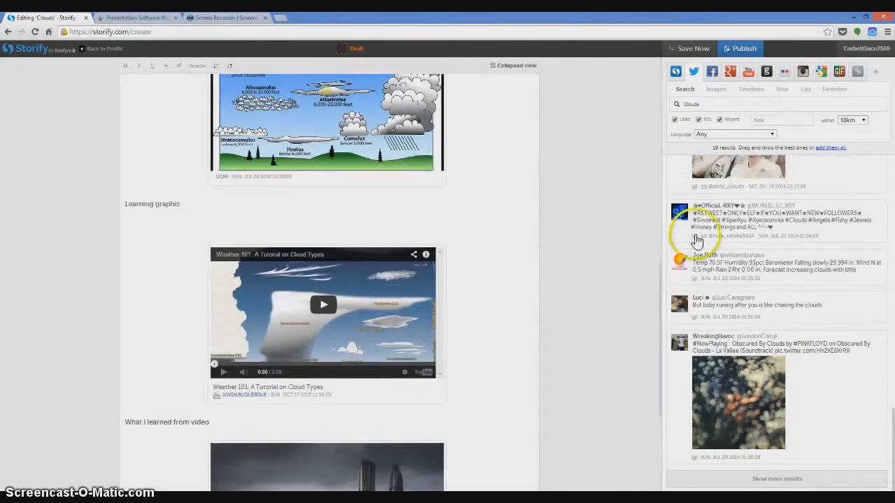
left_click_drag(659, 281, 652, 397)
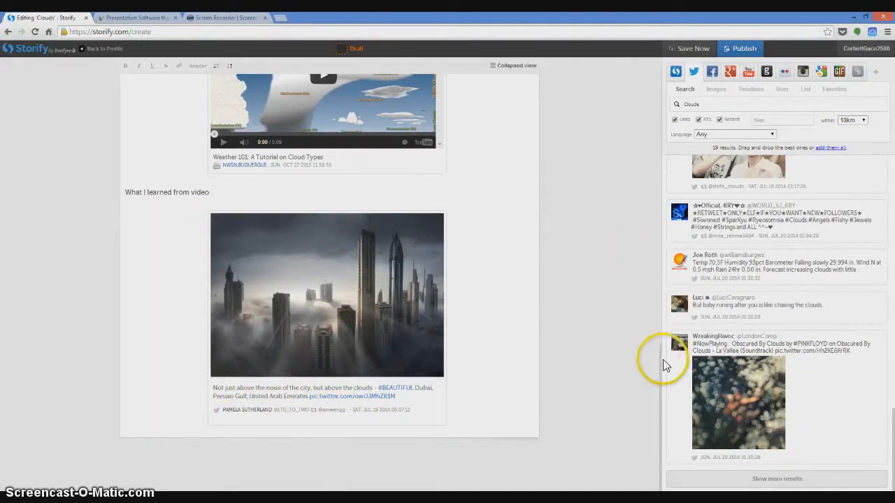
- Publish the Clouds story and notify the quoted person on Twitter with the prepared message
left_click_drag(660, 366, 677, 76)
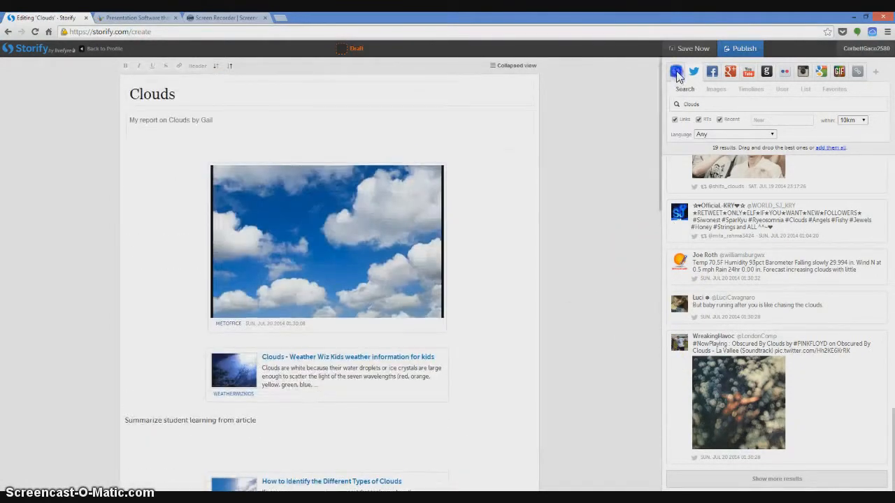
left_click(745, 50)
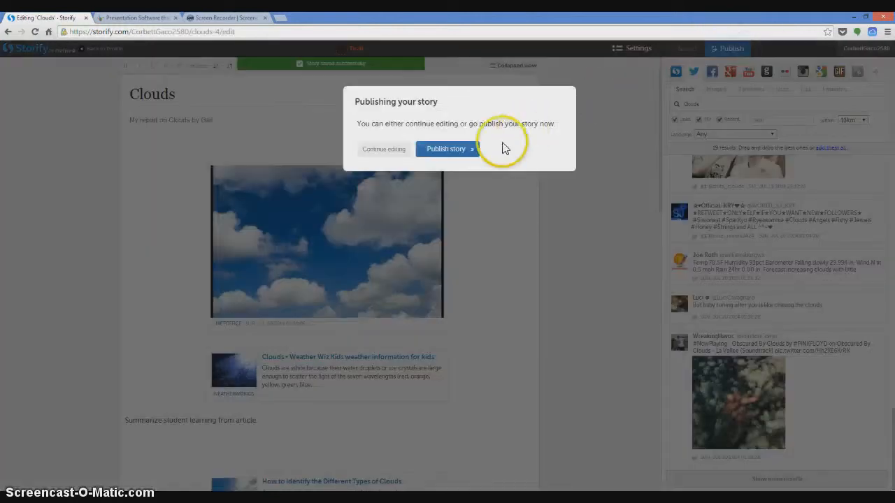
left_click(441, 154)
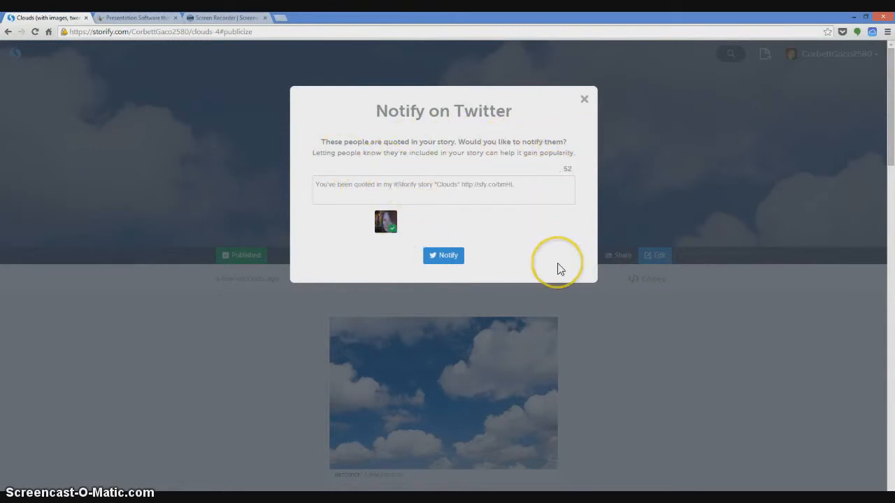
left_click(441, 258)
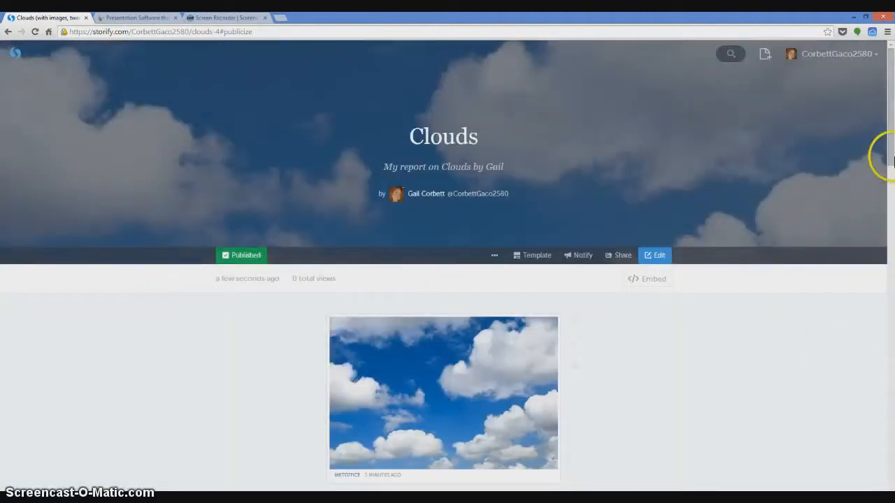
- Look through the published Clouds story and check which networks it can be shared on
left_click_drag(891, 109, 891, 85)
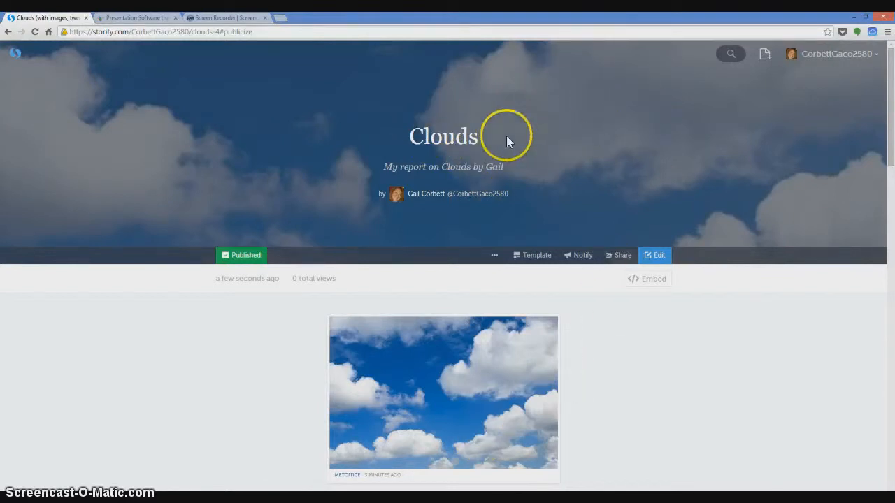
left_click_drag(892, 100, 893, 246)
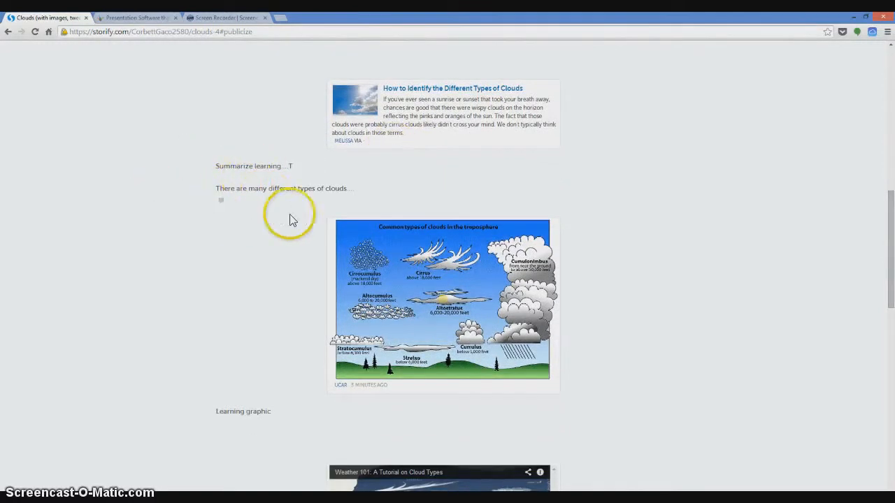
left_click_drag(892, 210, 889, 32)
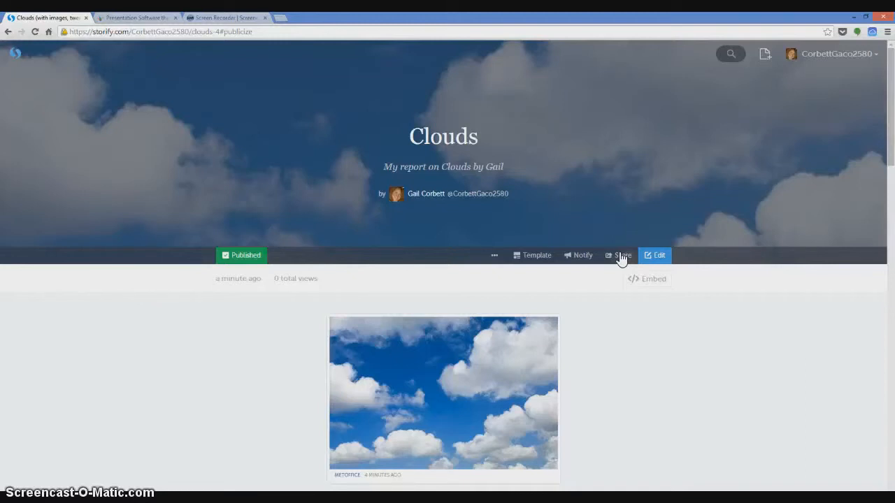
left_click(621, 257)
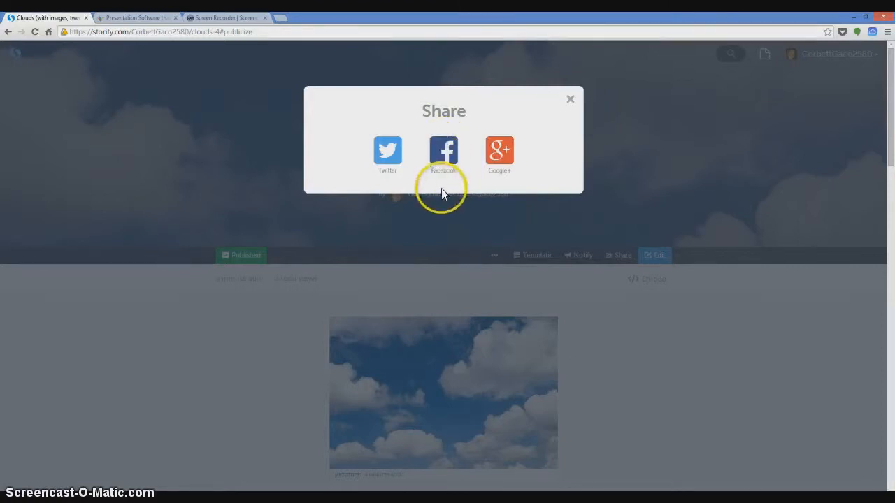
left_click(571, 100)
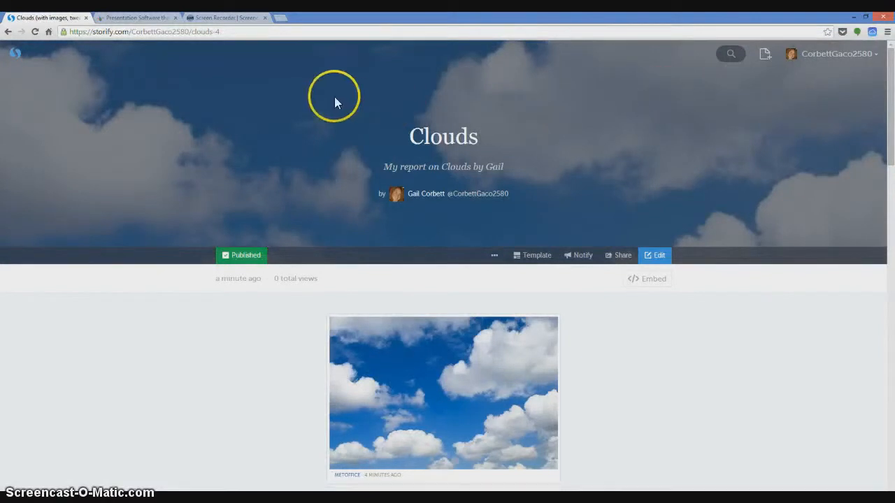
- Switch to Haiku Deck and sign in with the prefilled account credentials
left_click(139, 18)
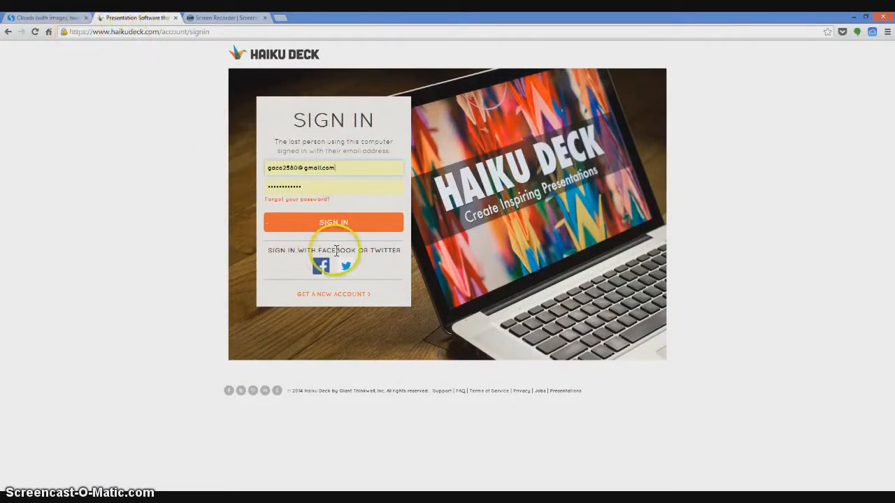
left_click(360, 222)
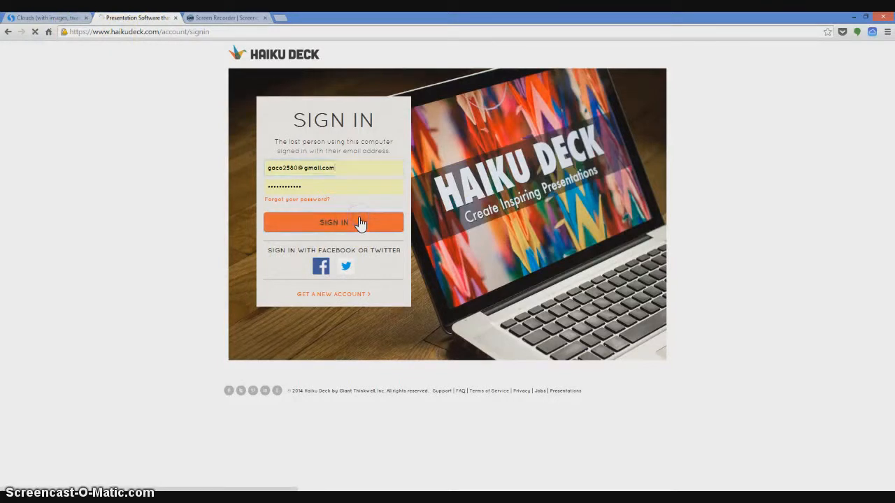
left_click(351, 223)
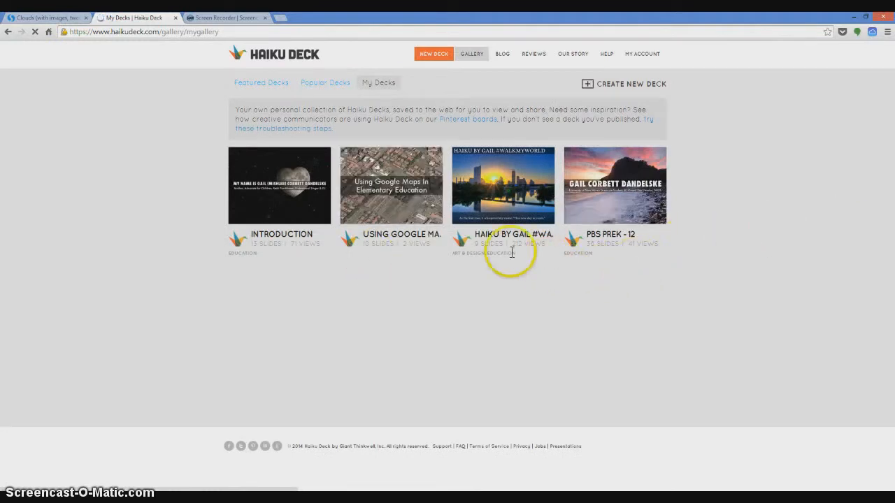
- Open the #WalkMyWorld haiku deck, show it full screen and advance through the snowflakes slide to the Capital Hill slide
mouse_move(502, 189)
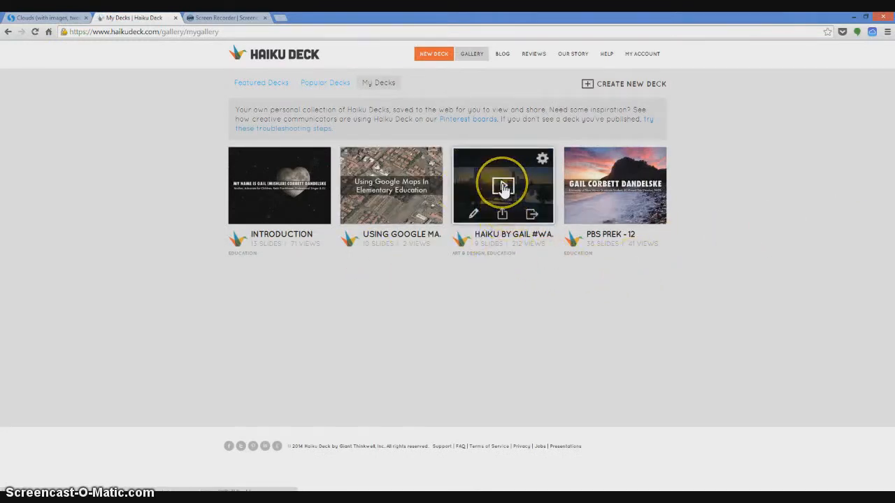
left_click(504, 188)
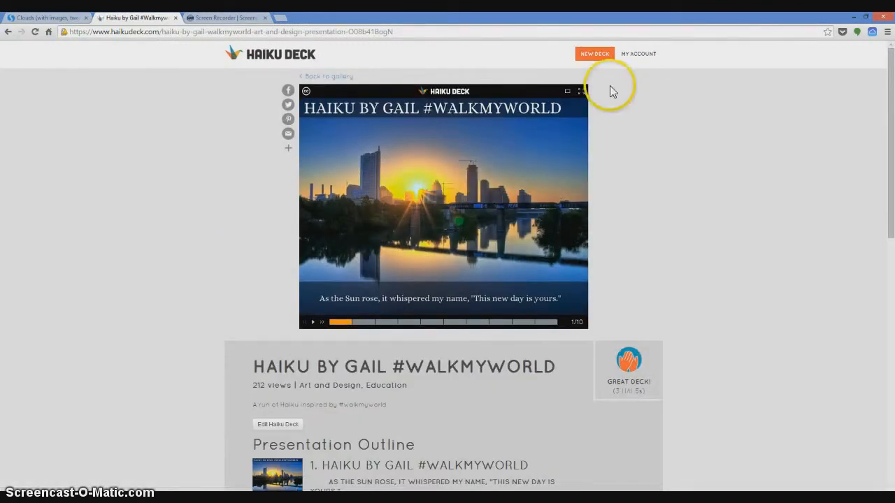
left_click(584, 92)
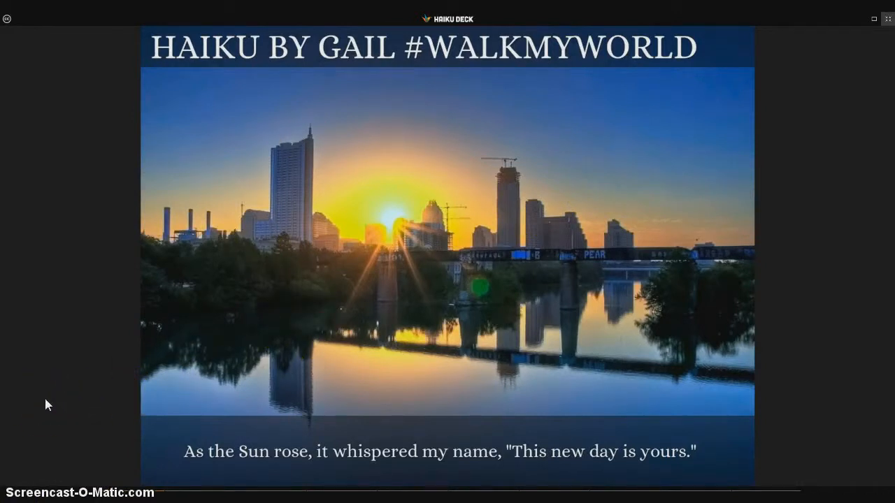
key("Right")
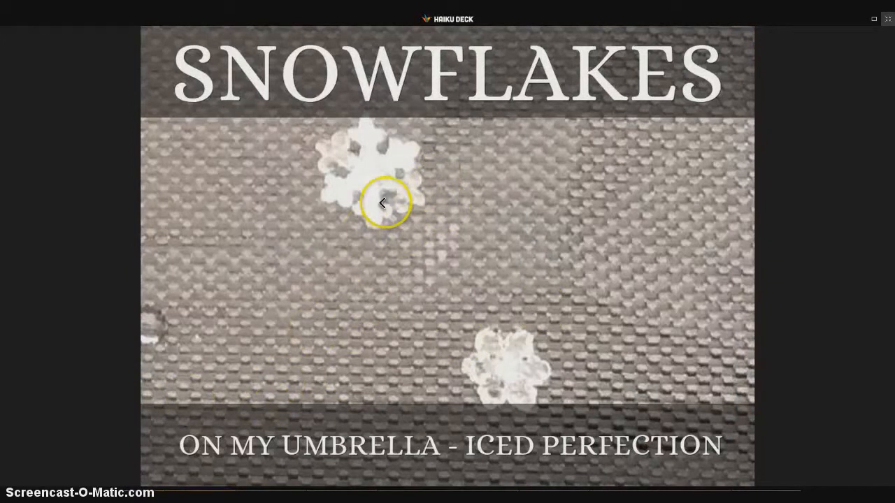
key("Right")
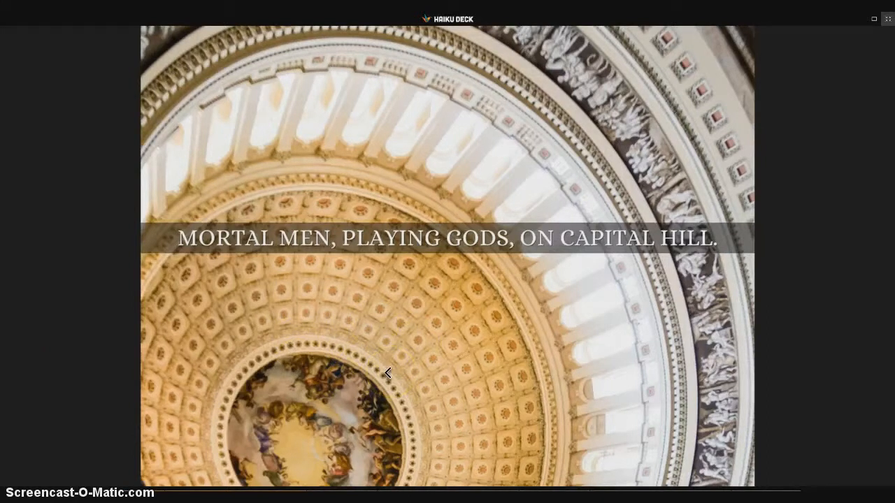
- Advance the full-screen deck slide by slide to the forest slide, return to the Time slide and leave full screen
key("Right")
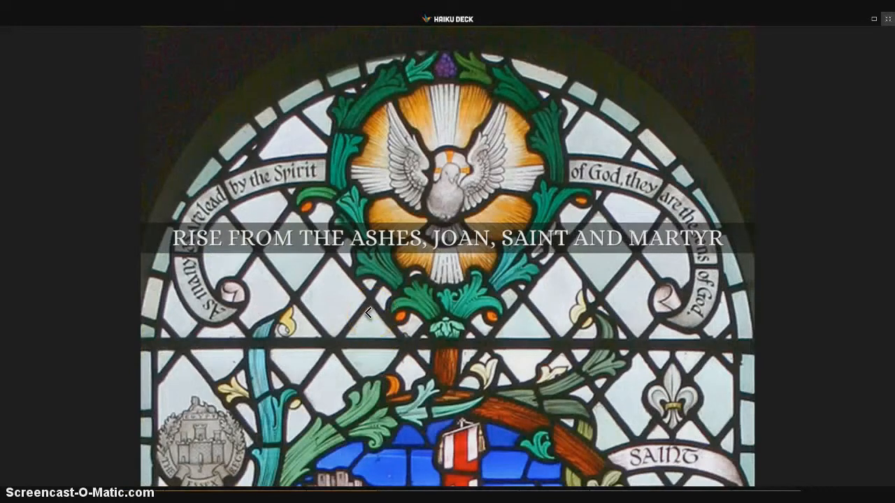
key("Right")
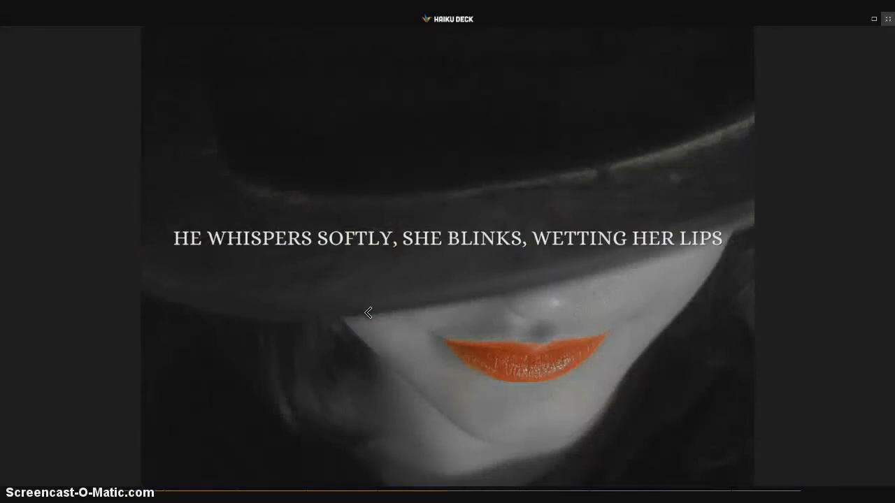
key("Right")
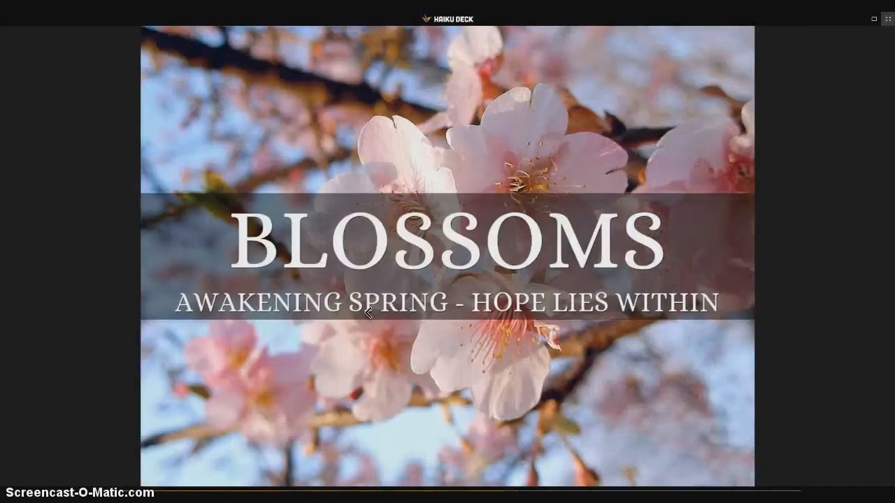
key("Right")
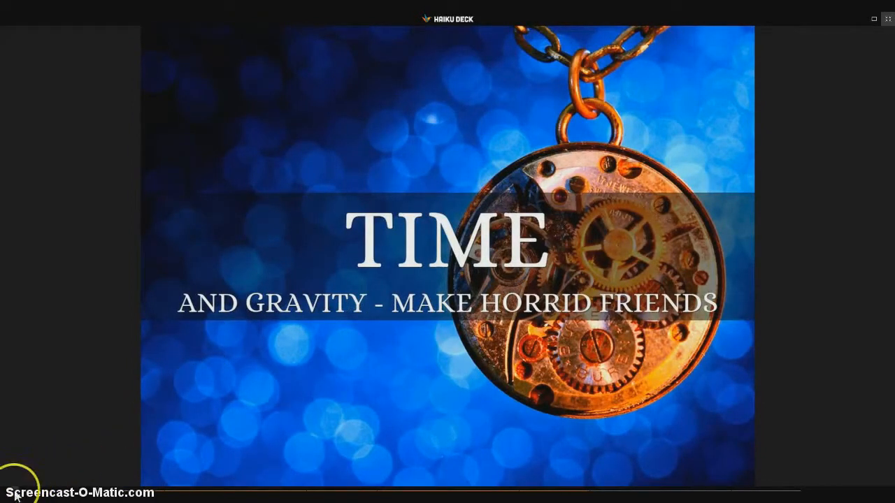
key("Right")
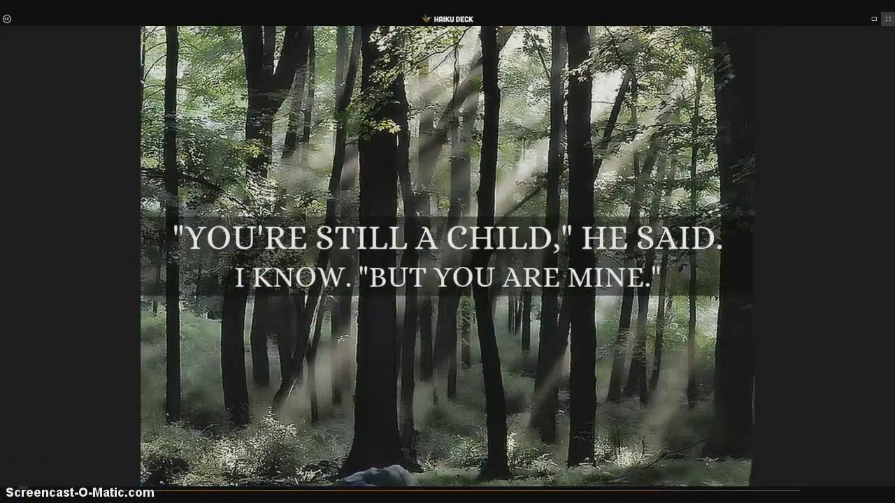
key("Left")
left_click(887, 19)
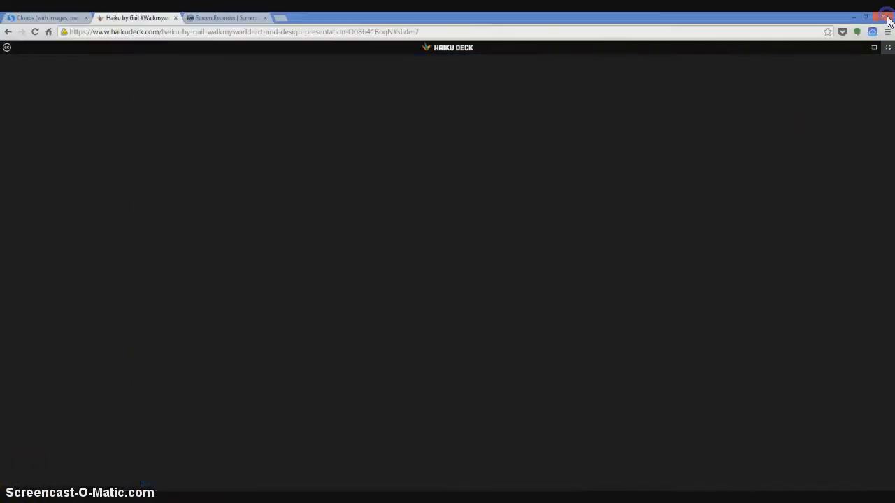
- Create a new Haiku Deck presentation and let it open in the editor
left_click(586, 56)
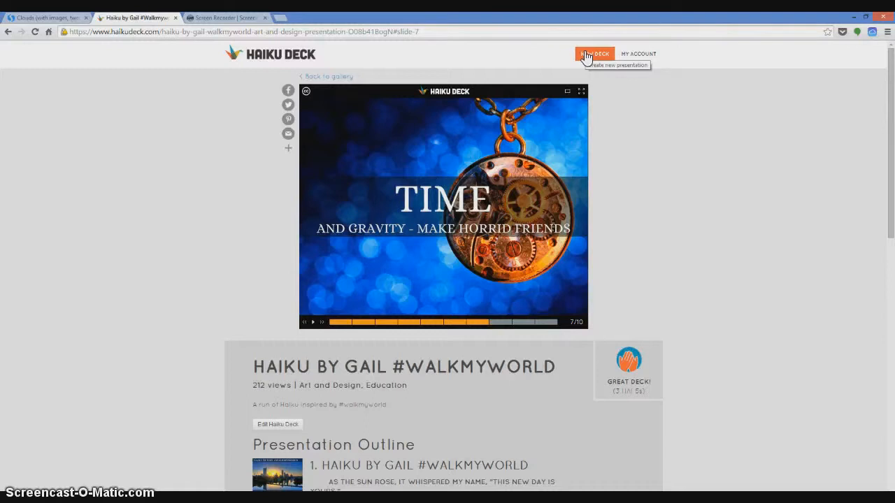
left_click(586, 56)
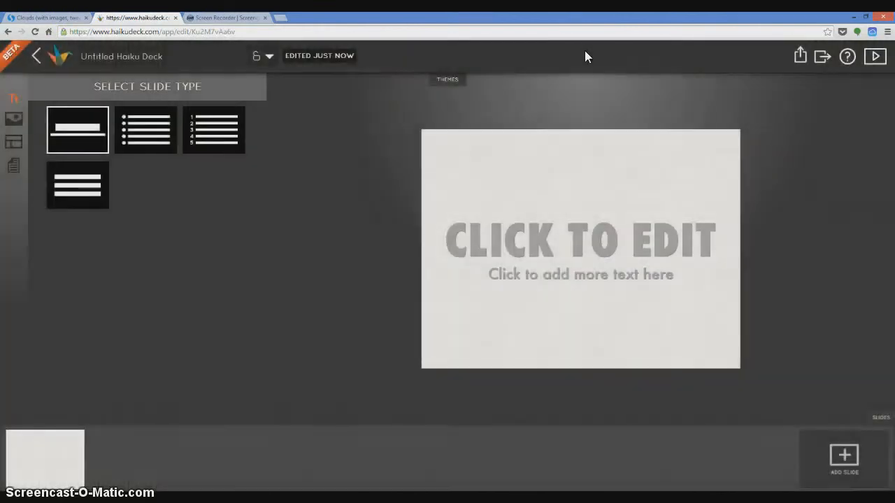
left_click(502, 109)
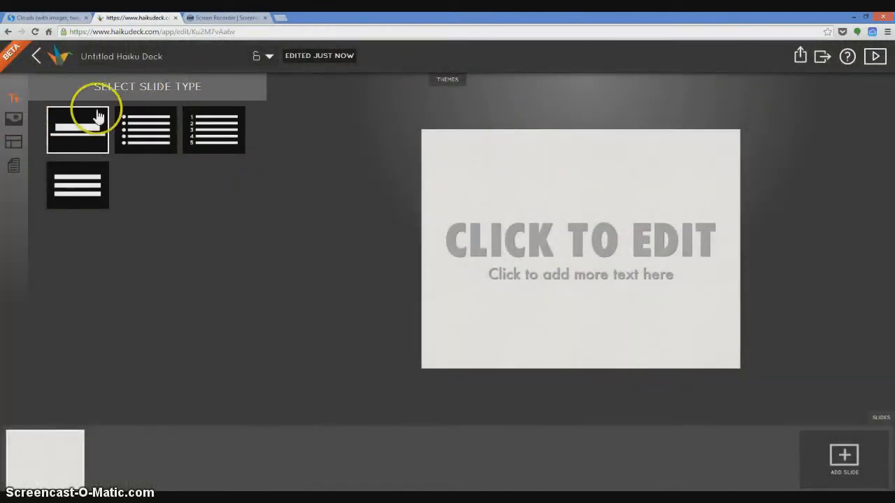
- Search images for "clouds" and set the picture of backlit clouds in a deep blue sky as the first slide's background
left_click(16, 124)
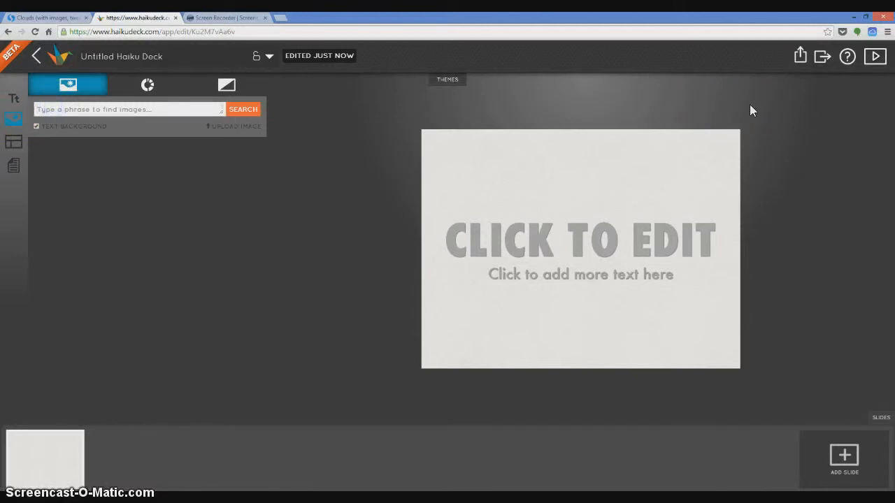
type("clouds")
key("Return")
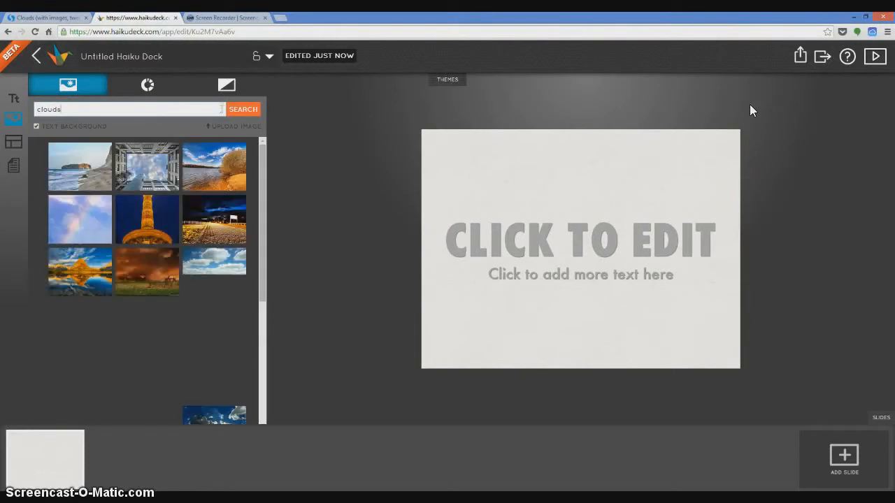
left_click(209, 266)
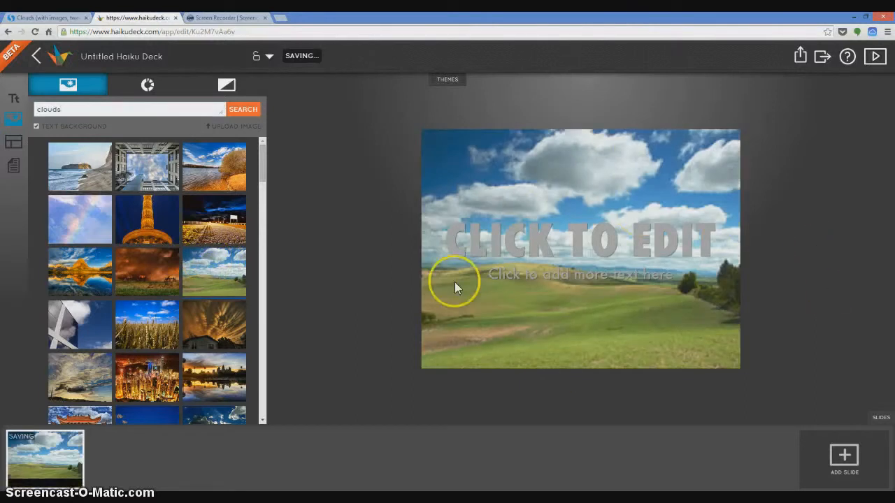
left_click_drag(260, 162, 264, 194)
left_click(221, 188)
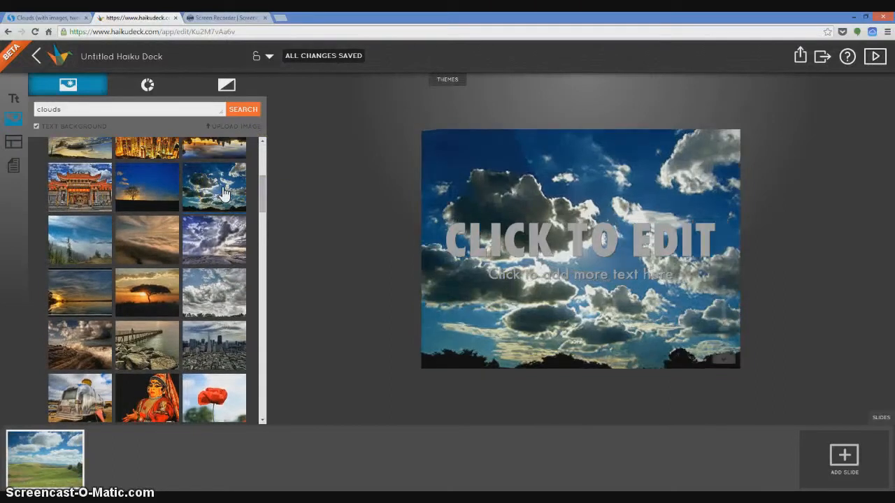
- Replace the first slide's placeholder heading with "Clouds are fluffy"
left_click(640, 236)
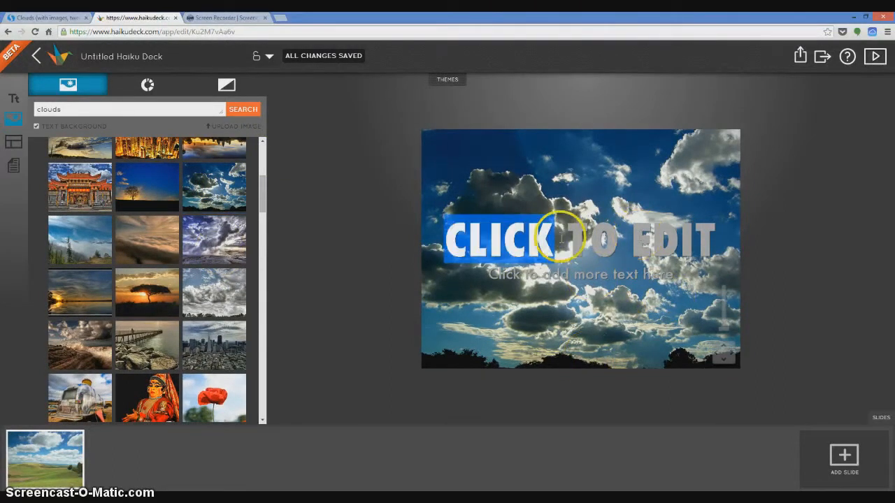
left_click(450, 245)
left_click_drag(451, 244, 734, 242)
type("Clouds")
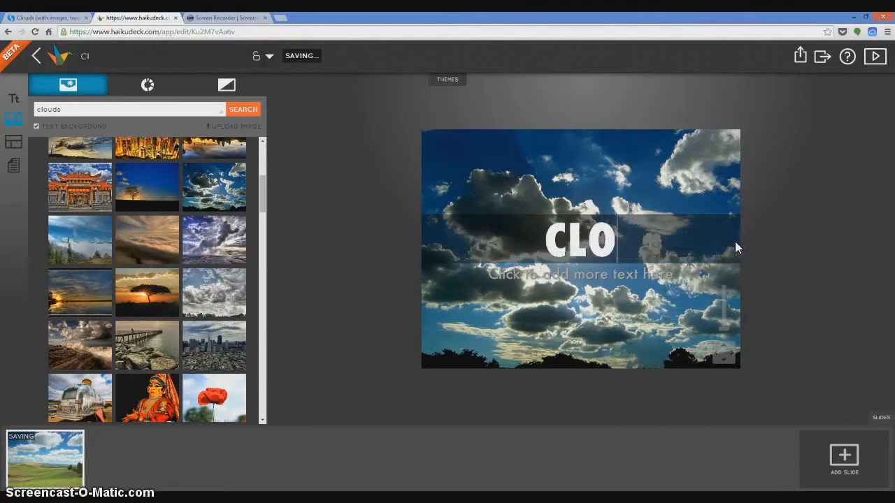
type(" are fluffy")
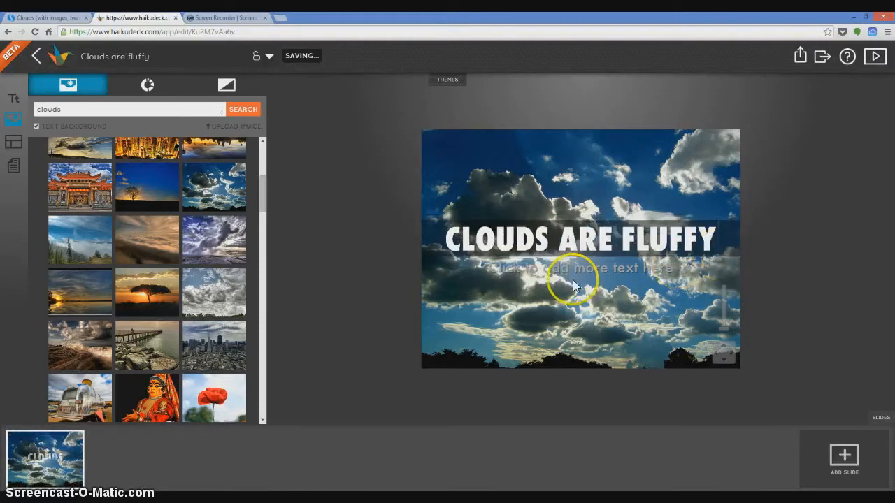
- Replace the first slide's placeholder subtitle with "Clouds are white"
left_click_drag(553, 269, 714, 280)
left_click(499, 268)
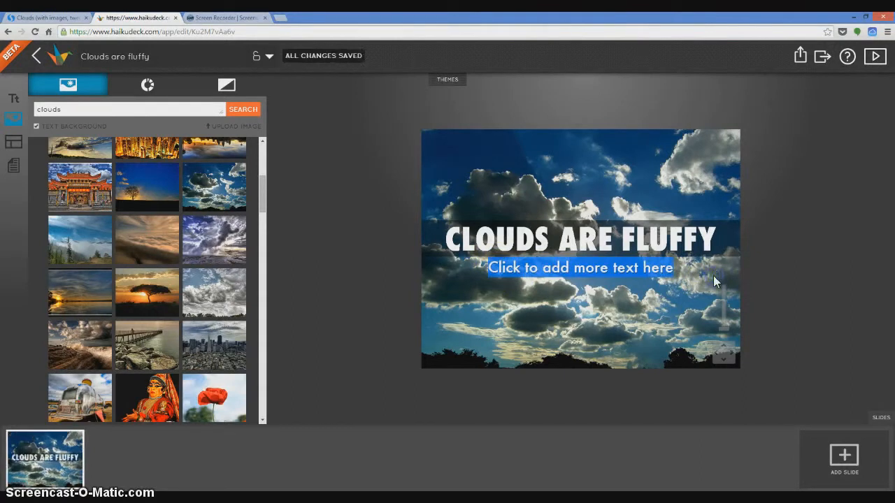
type("Clouds are white")
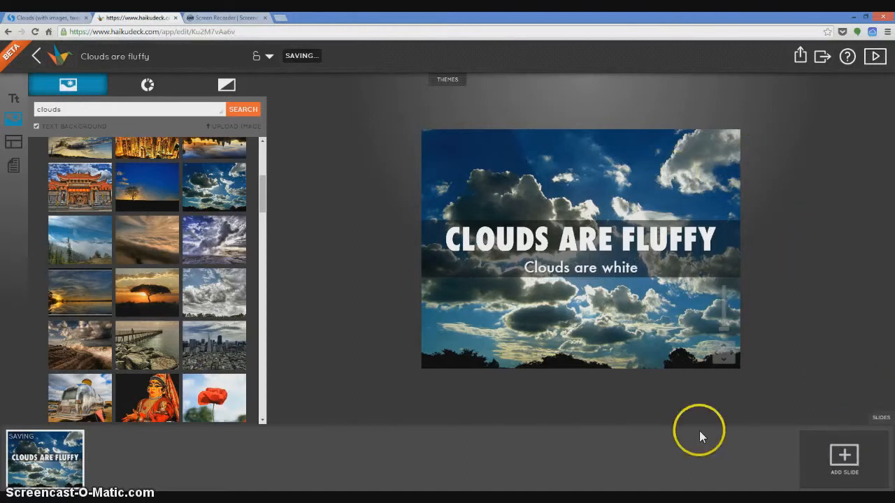
- Add a second slide, search images for "cloud" and use the blue and orange sunset over water as its background
left_click(844, 458)
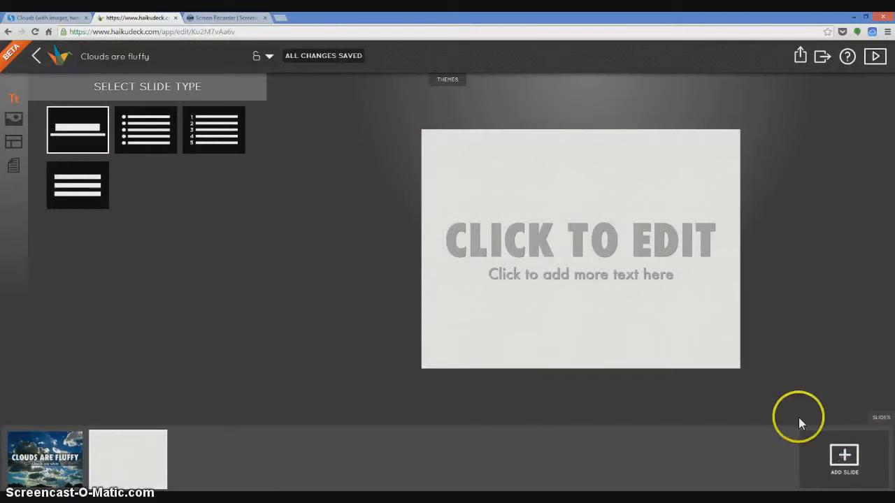
left_click(14, 117)
left_click(42, 110)
type("cloud")
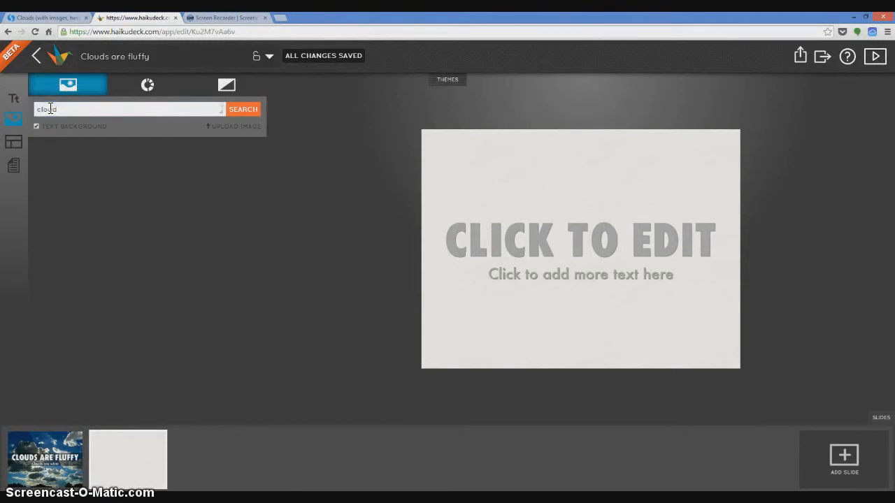
key("Return")
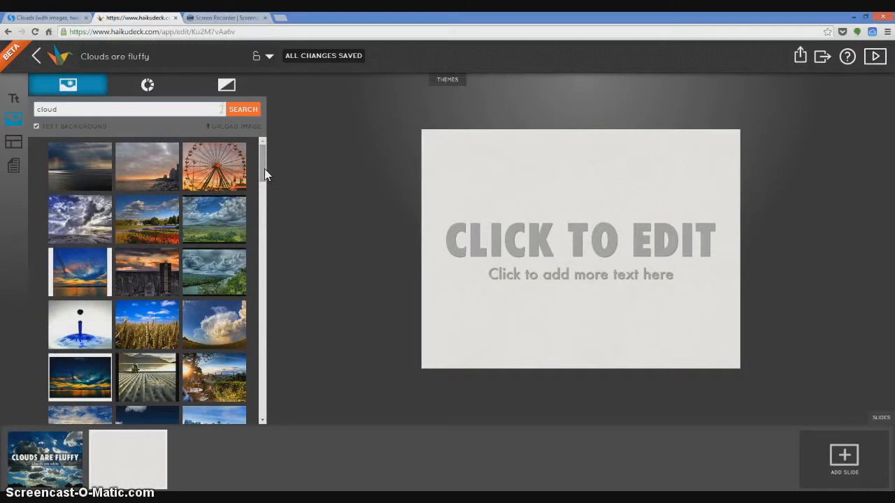
left_click(81, 271)
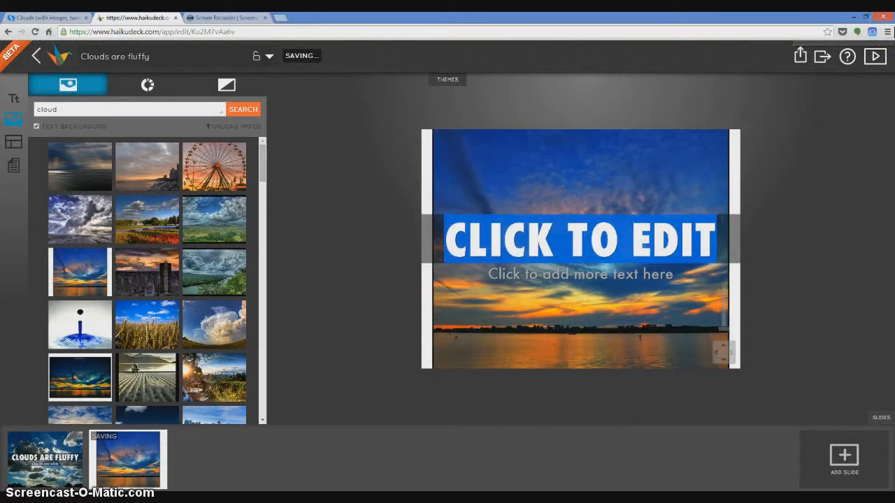
- Set the second slide's heading to "CLOUDS FILL THE SKY"
type("CLOUDS FI")
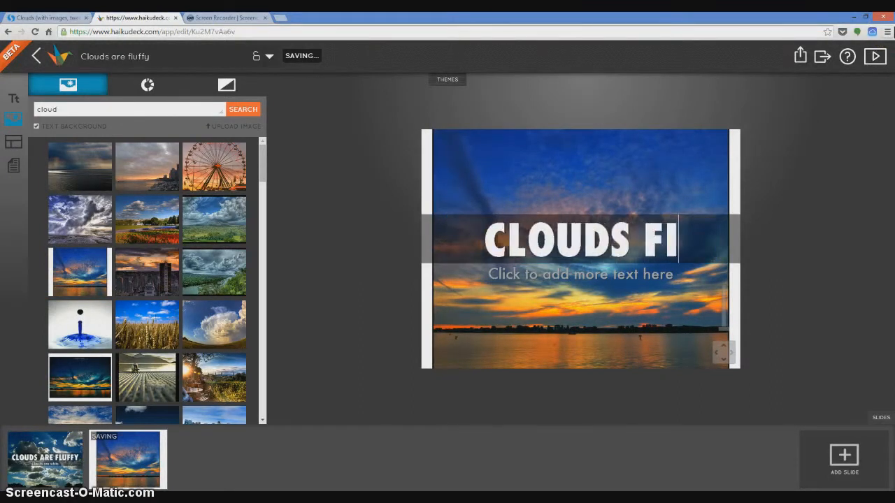
type("LL THE SKU")
key("BackSpace")
type("Y")
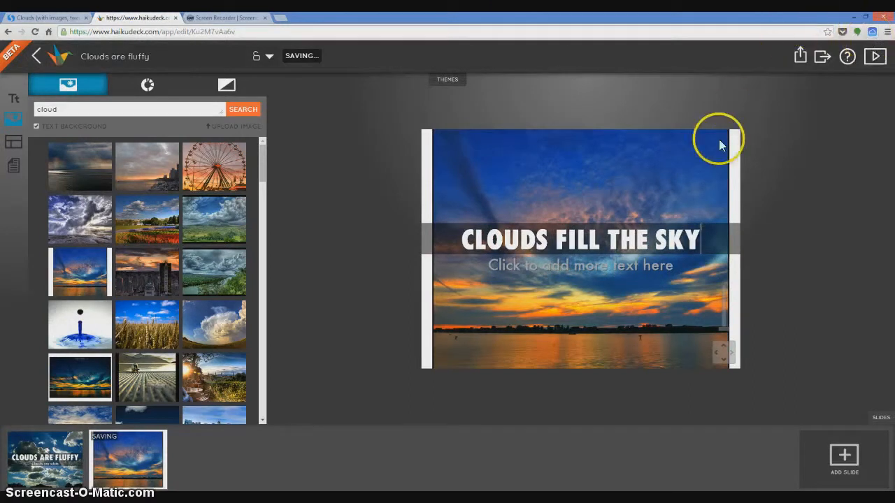
- Replace the second slide's placeholder subtitle with "all day and night"
left_click_drag(494, 262, 620, 265)
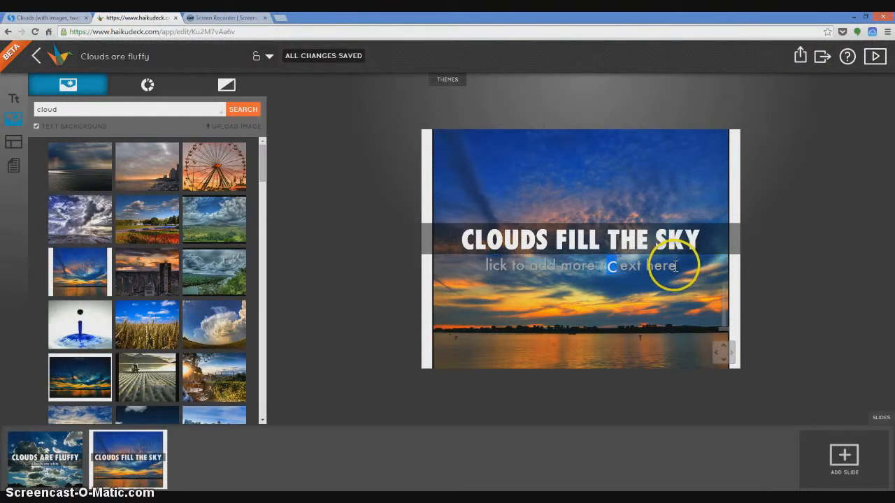
left_click_drag(676, 265, 409, 278)
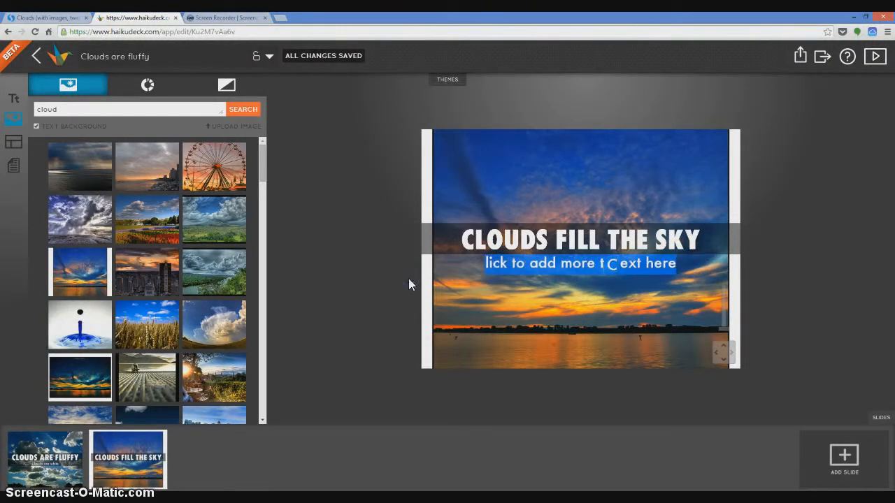
type("all da")
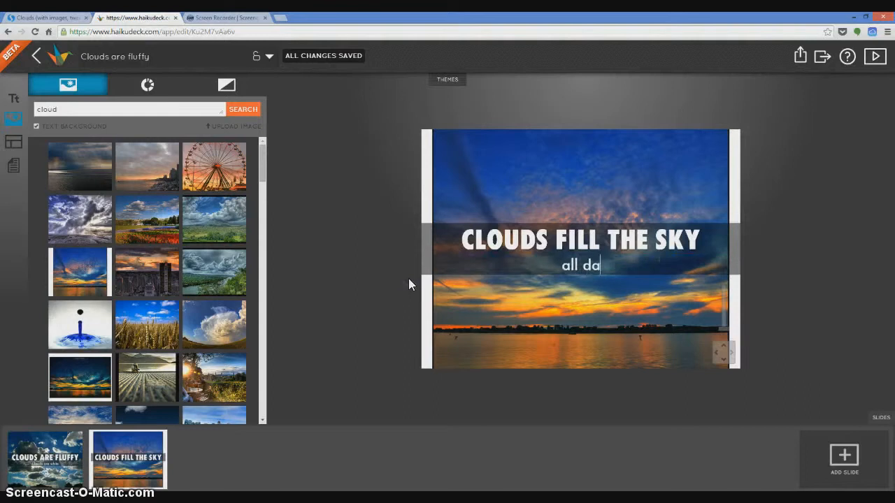
type("y and night")
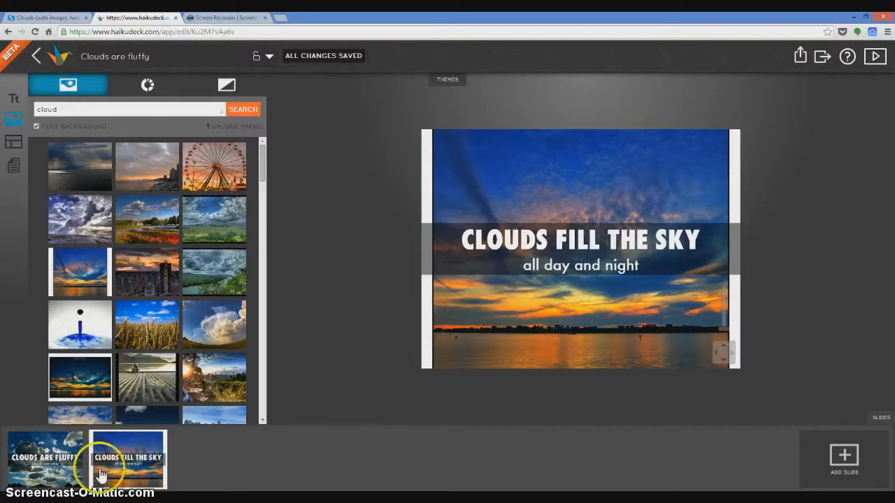
- Add a third slide with the black-and-white "raven" search image of a man's face beside a bird, and select its placeholder heading
left_click(846, 455)
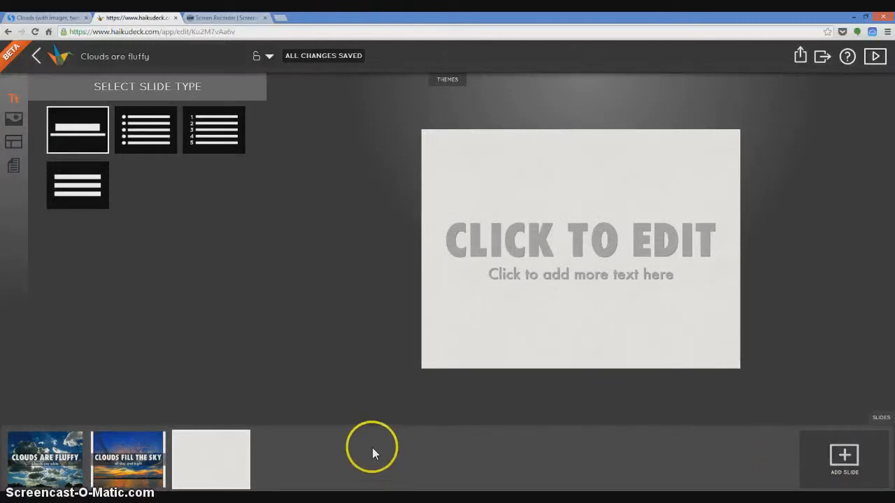
left_click(12, 124)
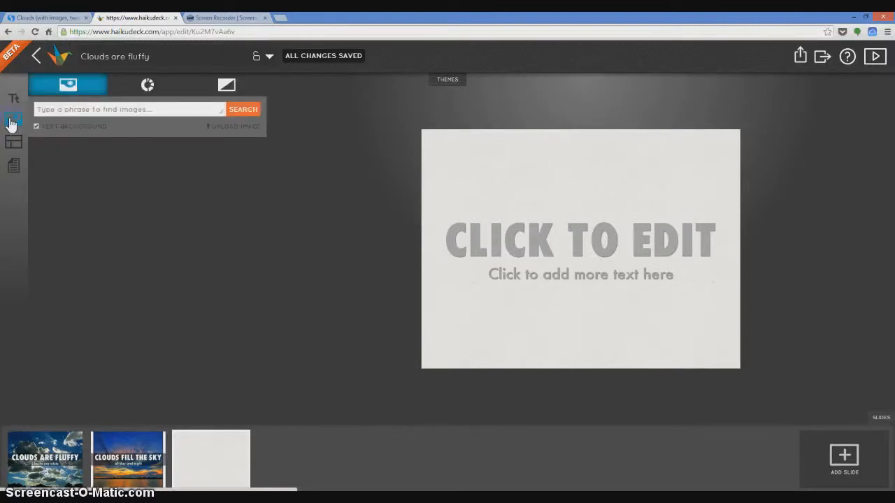
left_click(54, 107)
left_click(171, 112)
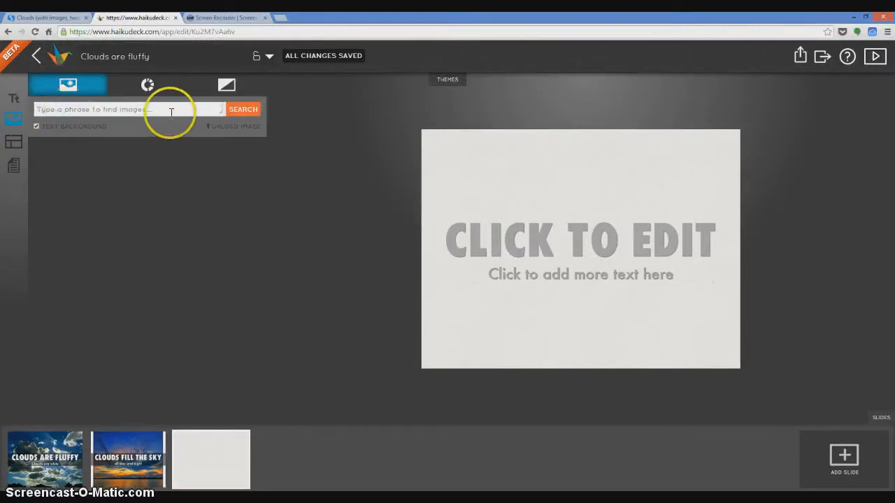
left_click(226, 84)
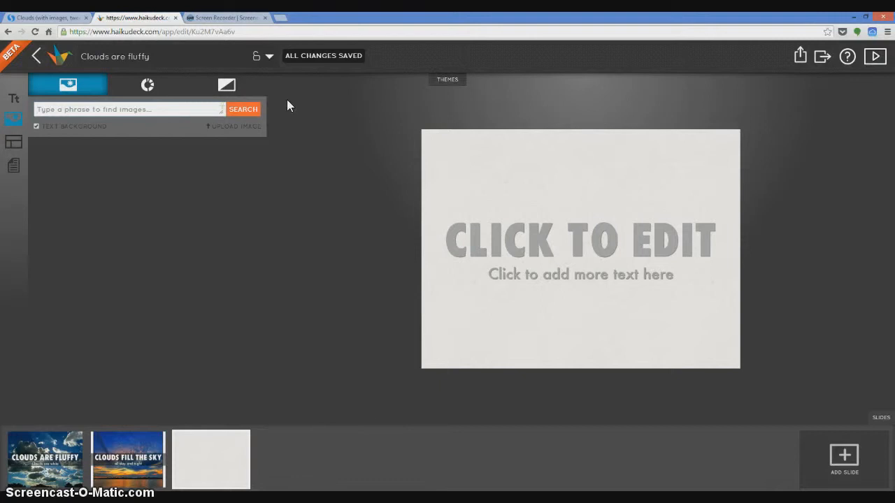
type("raven")
key("Return")
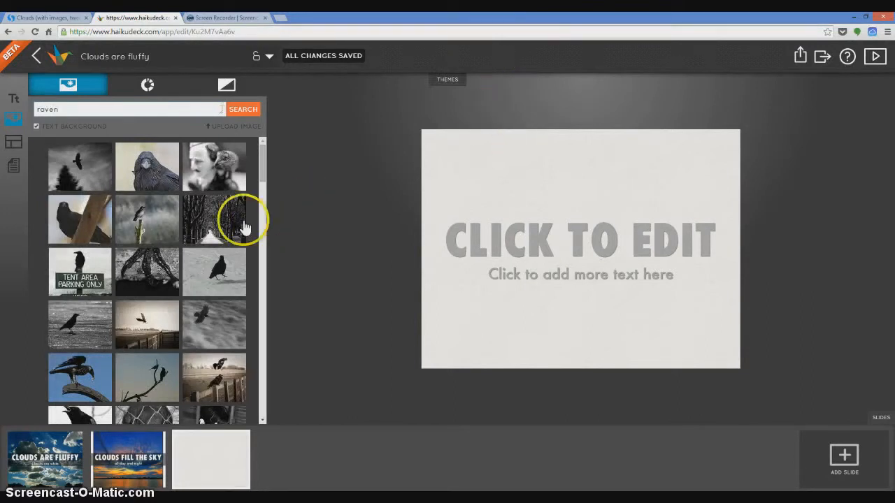
left_click(214, 172)
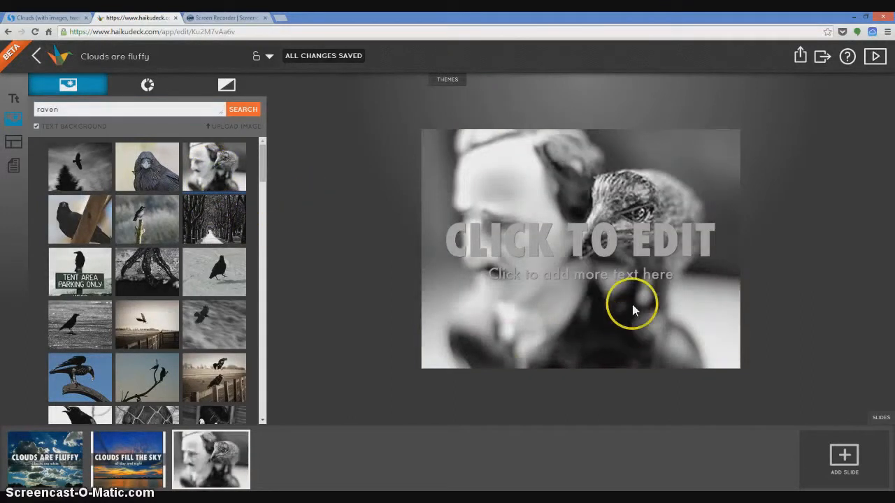
left_click(600, 240)
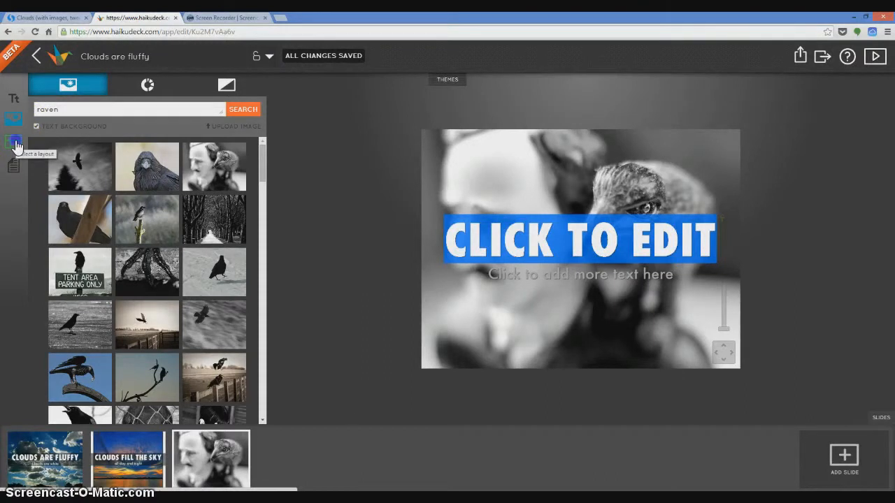
- Apply the centered layout with heading at the slide's top and subtitle at its bottom to the third slide, and set its heading to "RAVEN"
left_click(15, 144)
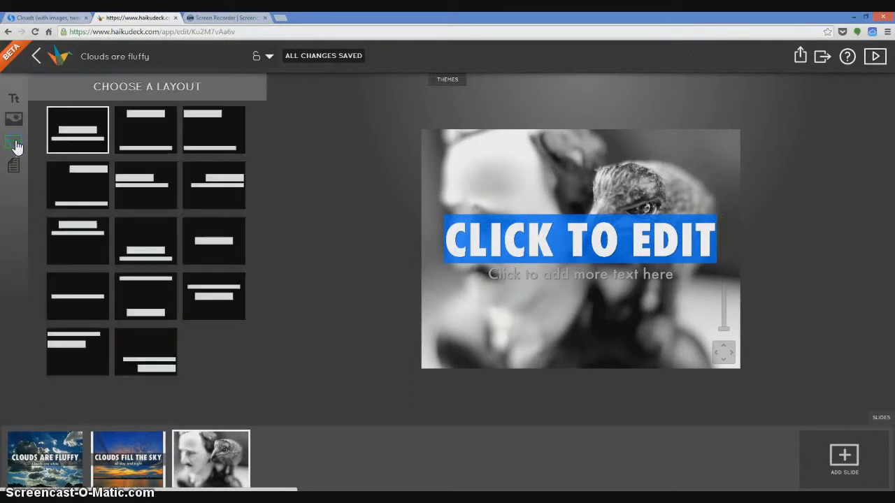
left_click(154, 117)
left_click_drag(444, 159, 458, 158)
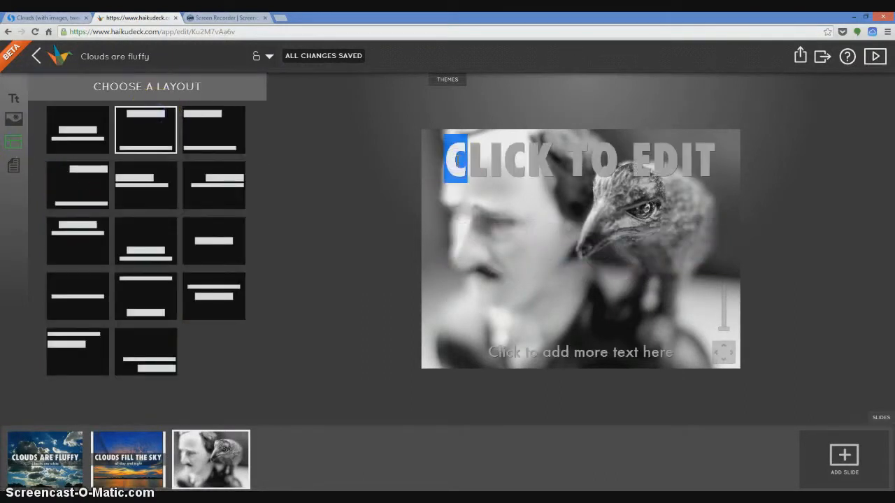
left_click(456, 160)
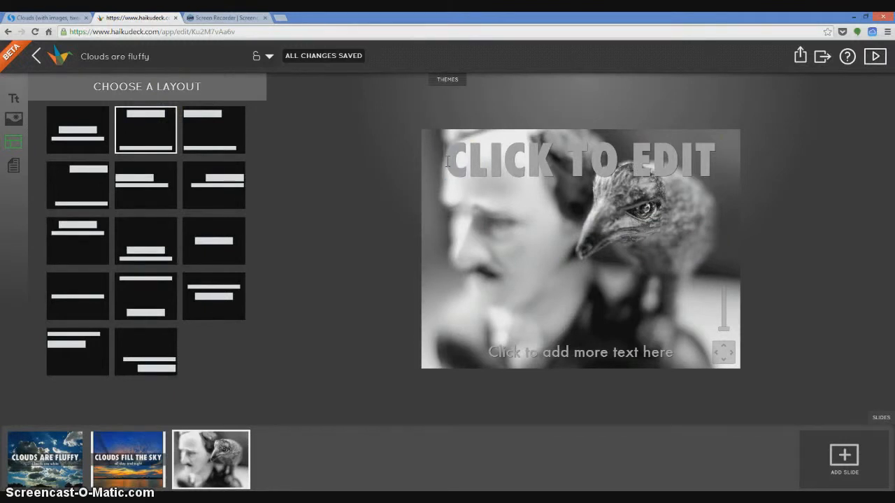
left_click_drag(484, 162, 743, 177)
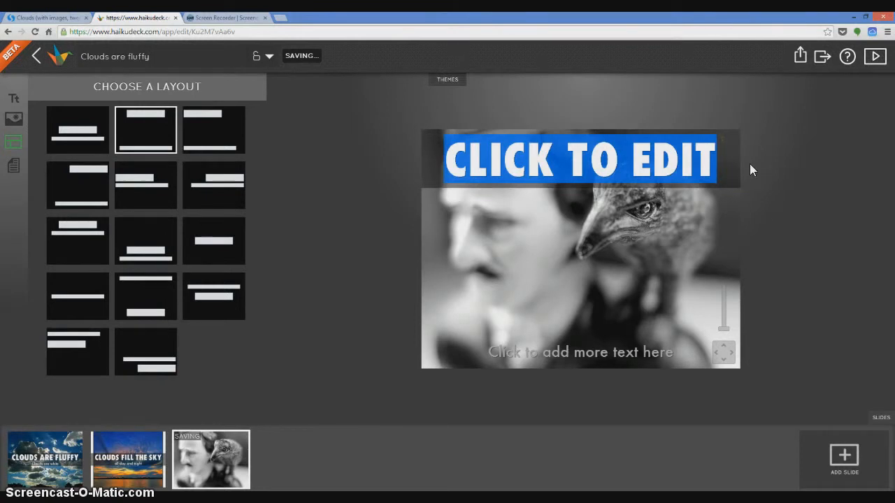
type("RAVEN")
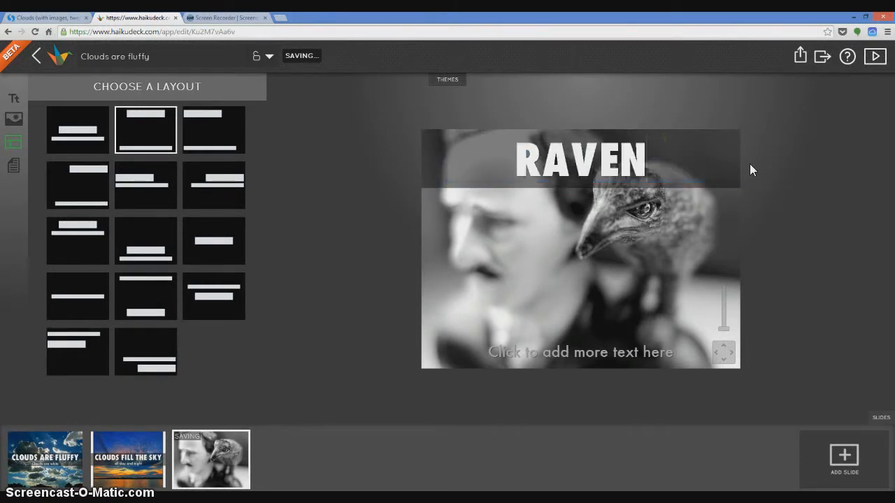
- Replace the third slide's placeholder subtitle with "Two Sentence Stories"
left_click(572, 351)
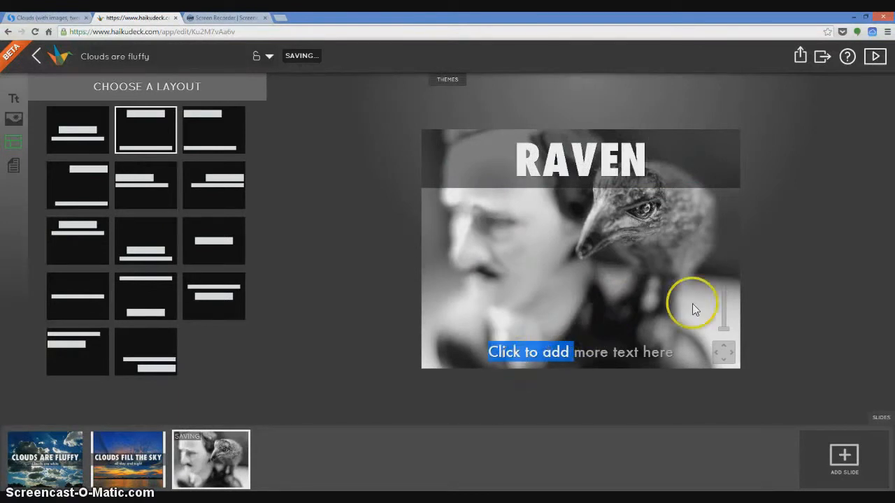
type("Two")
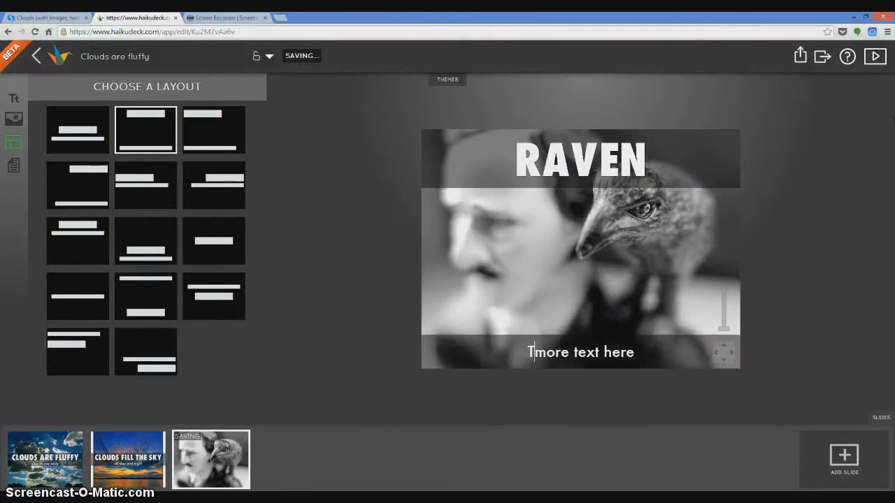
type(" Sente")
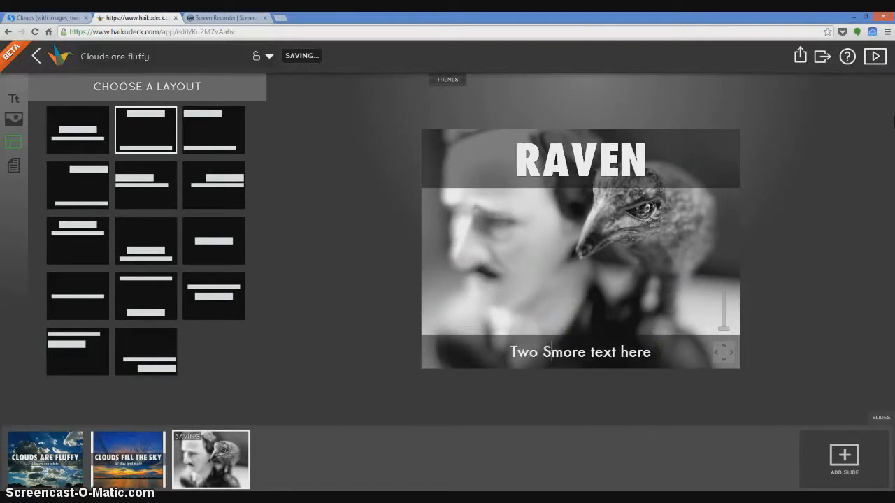
type("nce S")
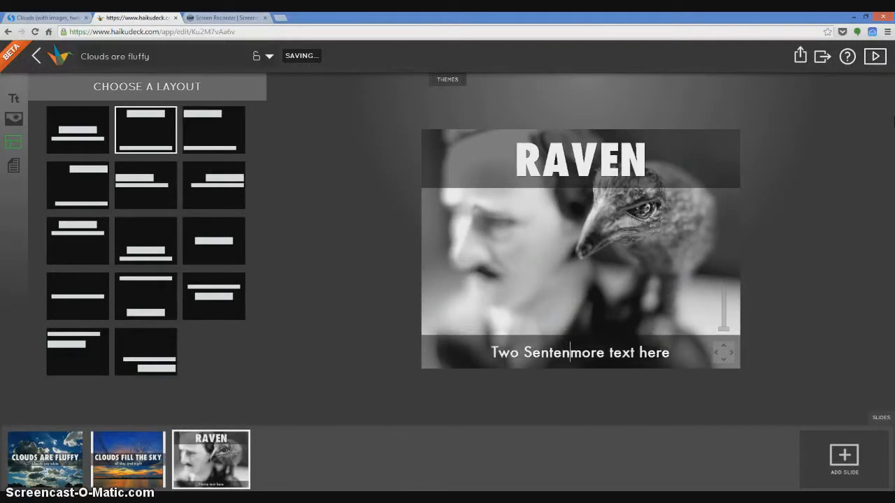
type("tories")
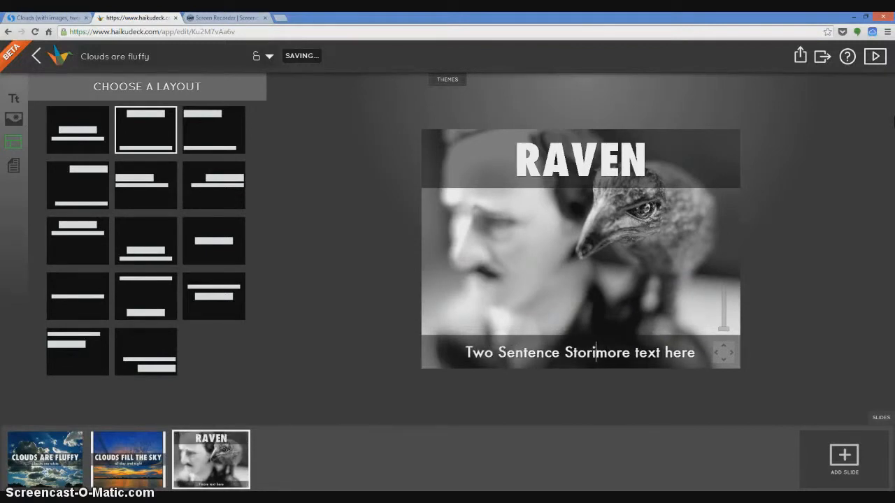
left_click(845, 136)
left_click(703, 349)
key("BackSpace")
key("BackSpace")
key("BackSpace")
key("BackSpace")
key("BackSpace")
key("BackSpace")
key("BackSpace")
key("BackSpace")
key("BackSpace")
key("BackSpace")
key("BackSpace")
key("BackSpace")
key("BackSpace")
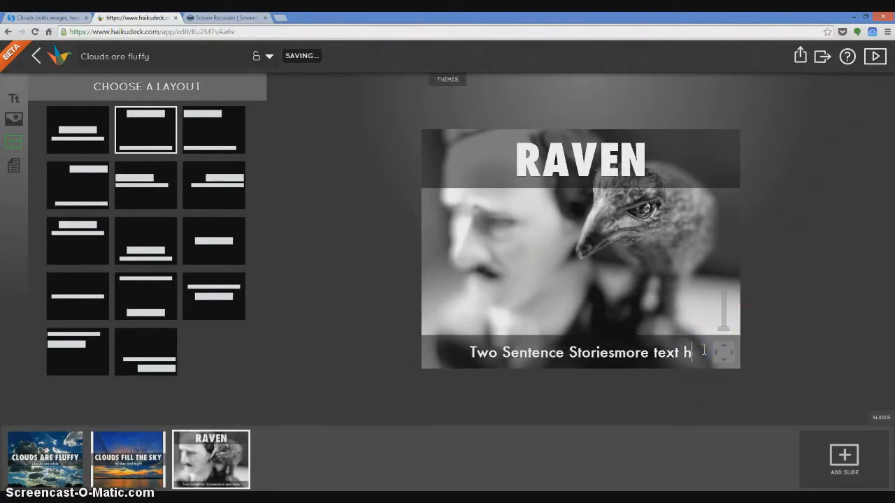
key("BackSpace")
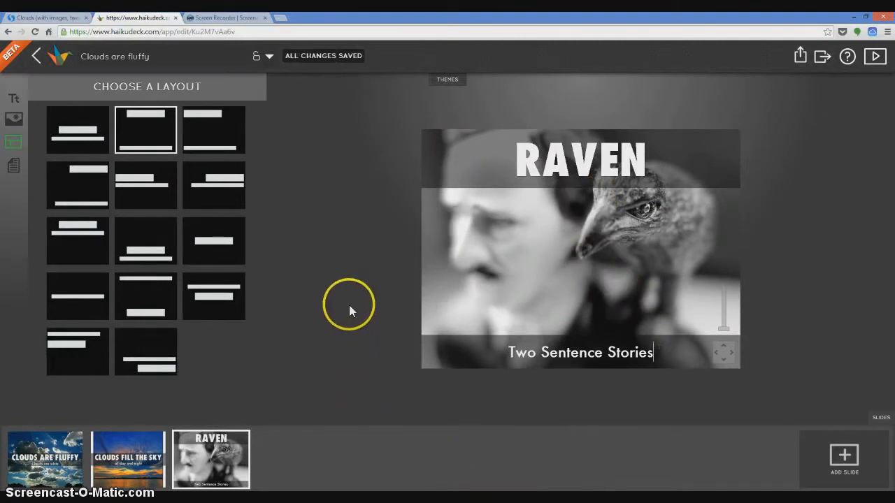
- Add a fourth slide and upload the waffle photo IMG_4911 from the computer's iphone pics folder as its background
left_click(849, 456)
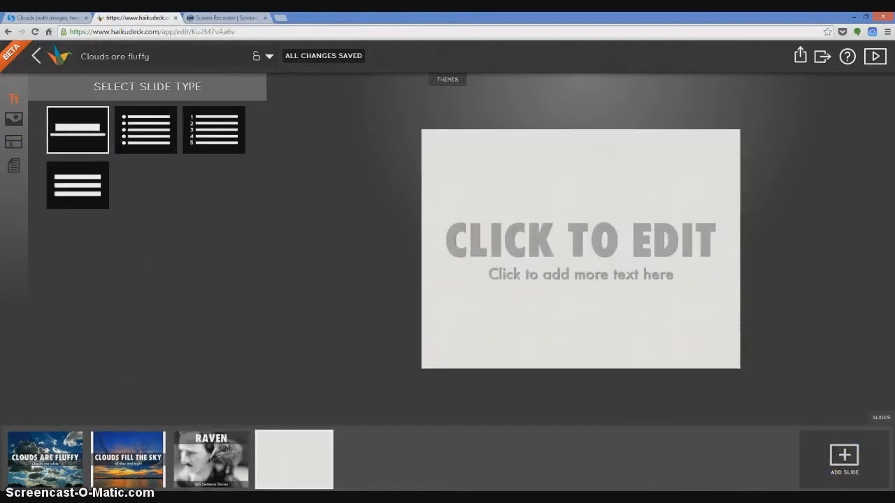
left_click(14, 123)
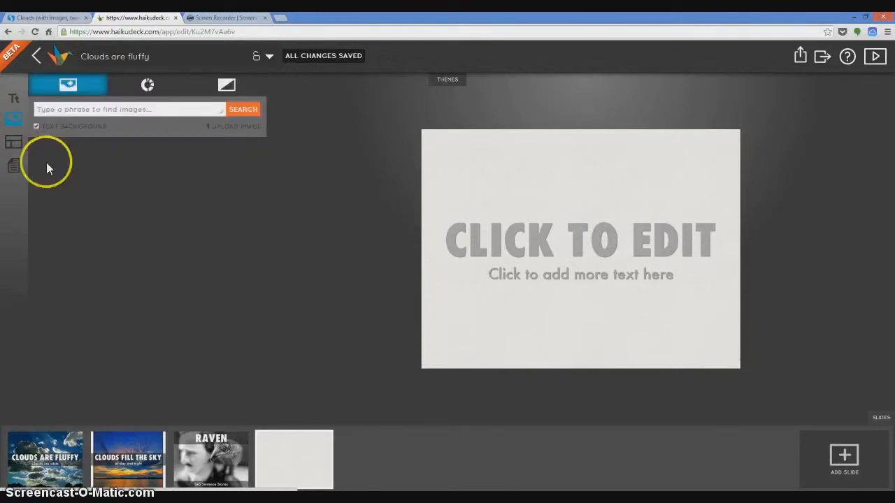
left_click(230, 129)
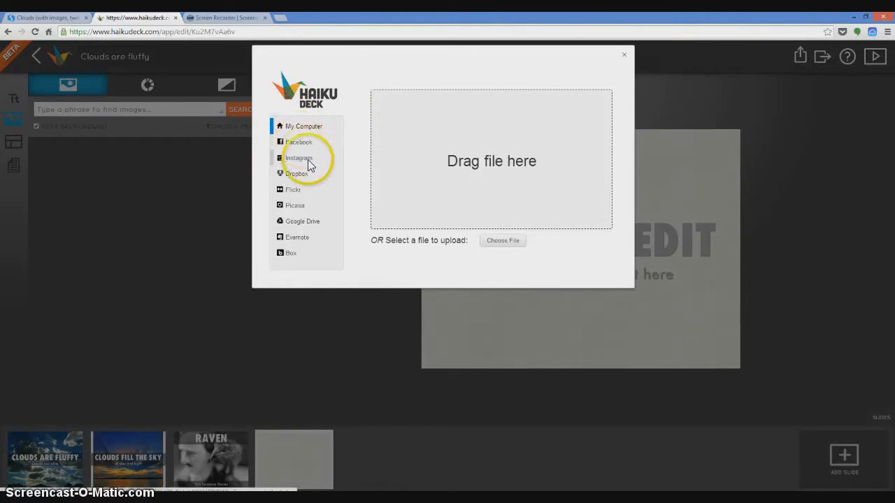
left_click(513, 242)
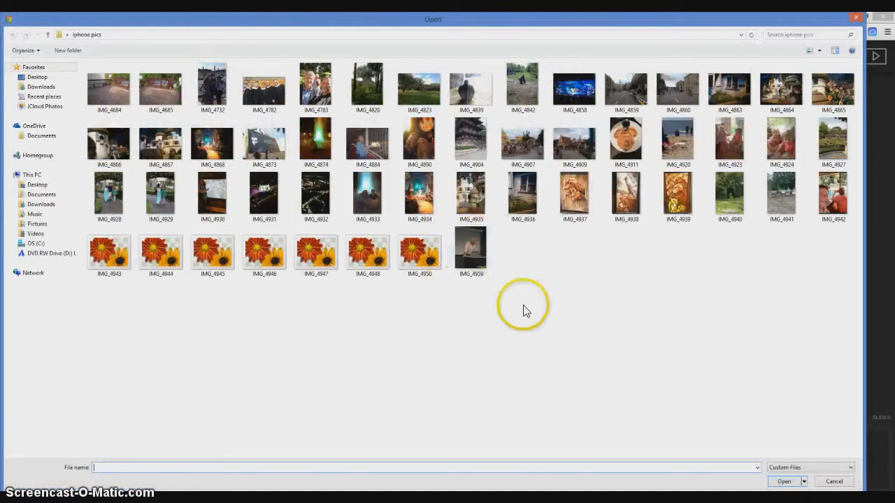
double_click(630, 140)
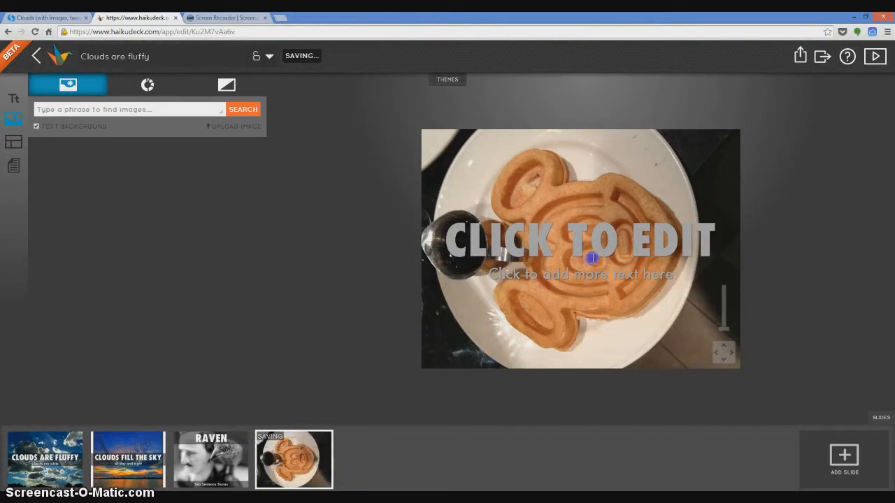
- Apply the layout with the subtitle above the heading in the slide's lower-right corner to the fourth slide, and set the subtitle to "Breakfast"
left_click(11, 144)
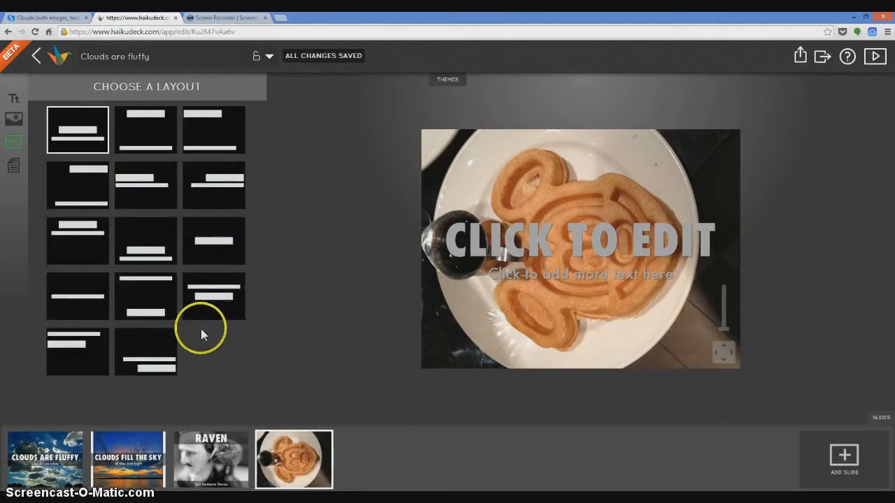
left_click(146, 361)
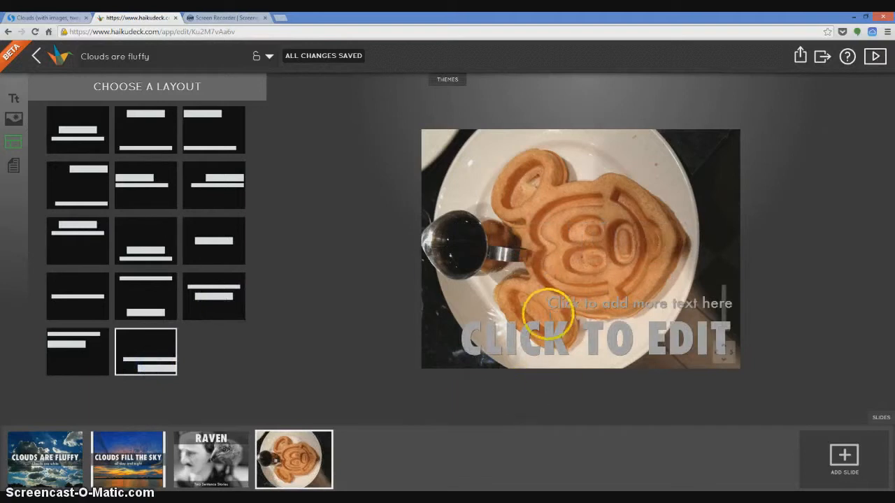
left_click_drag(544, 301, 829, 303)
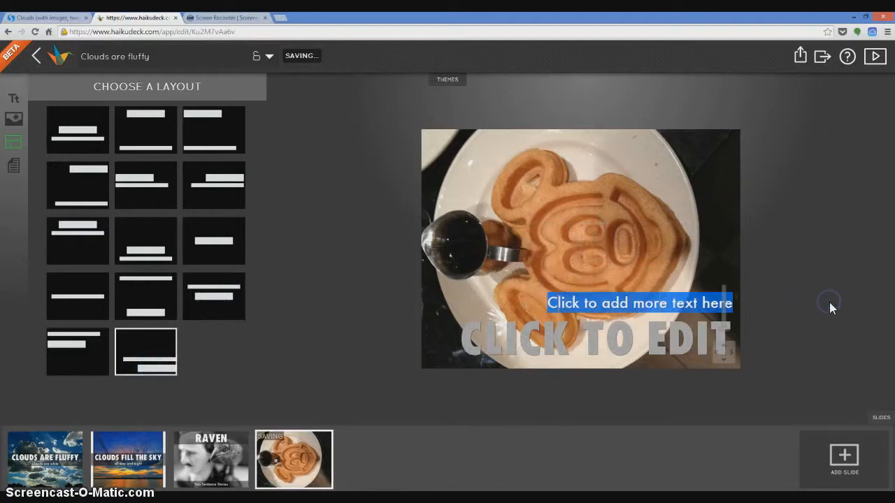
type("Breakfast")
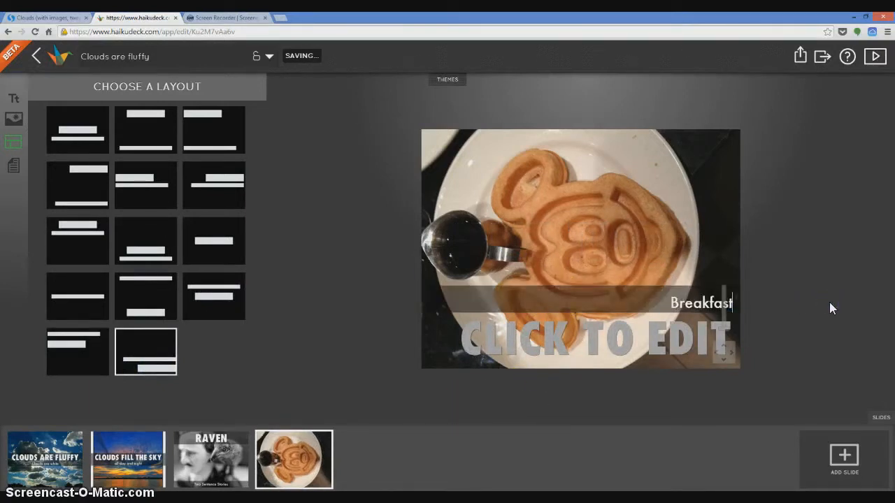
- Replace the fourth slide's placeholder heading with "AT DISNEY"
left_click(593, 324)
left_click_drag(461, 327, 504, 323)
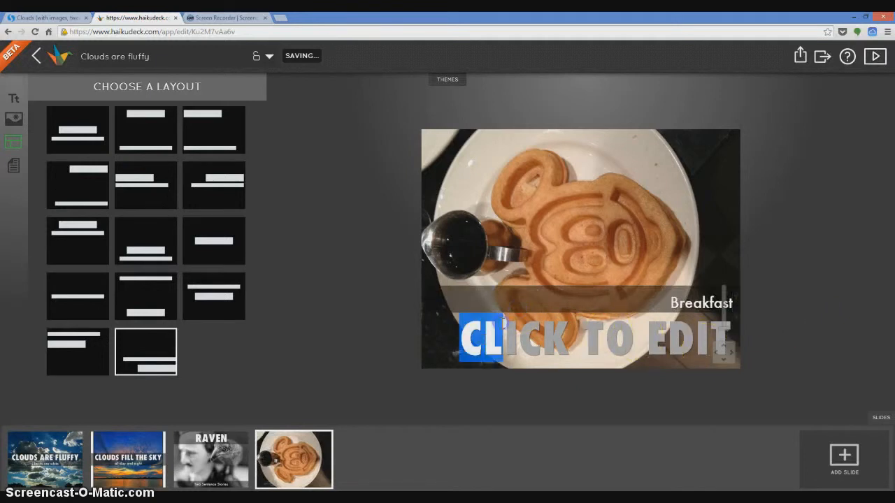
type("AT DISNEY")
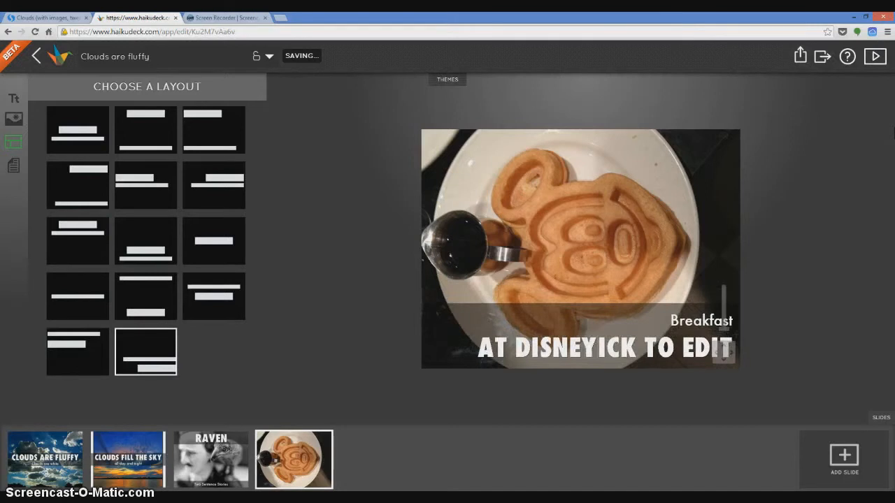
key("Delete")
key("Delete")
key("Delete")
key("Delete")
key("Delete")
key("Delete")
key("Delete")
key("Delete")
key("Delete")
key("Delete")
key("Delete")
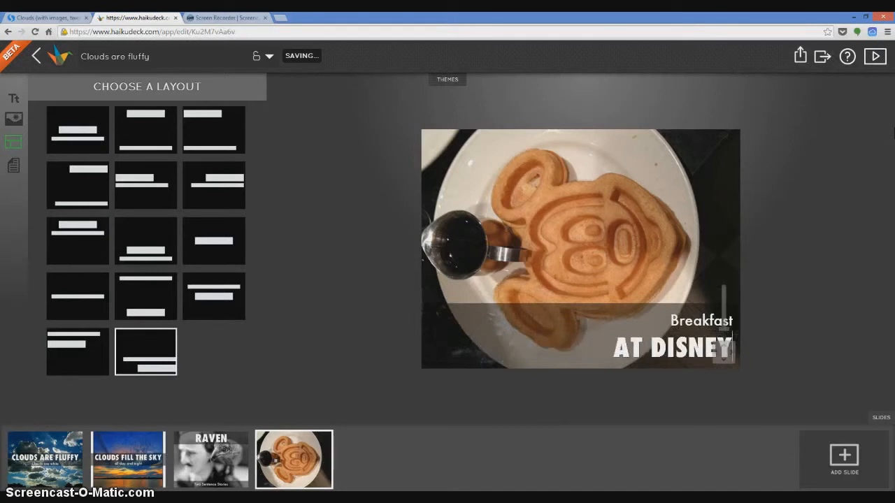
- Play the presentation from the first slide through the fourth, view the last slide full screen, and return to the editor
mouse_move(876, 121)
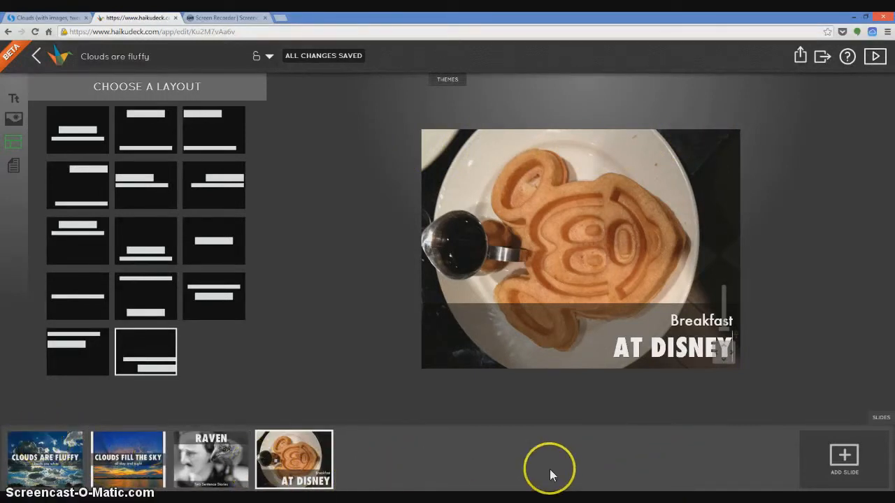
left_click(874, 59)
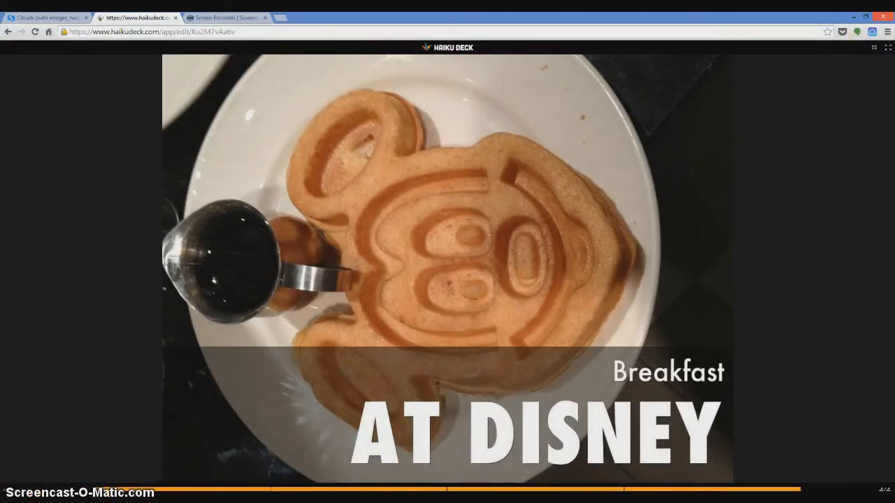
left_click(183, 491)
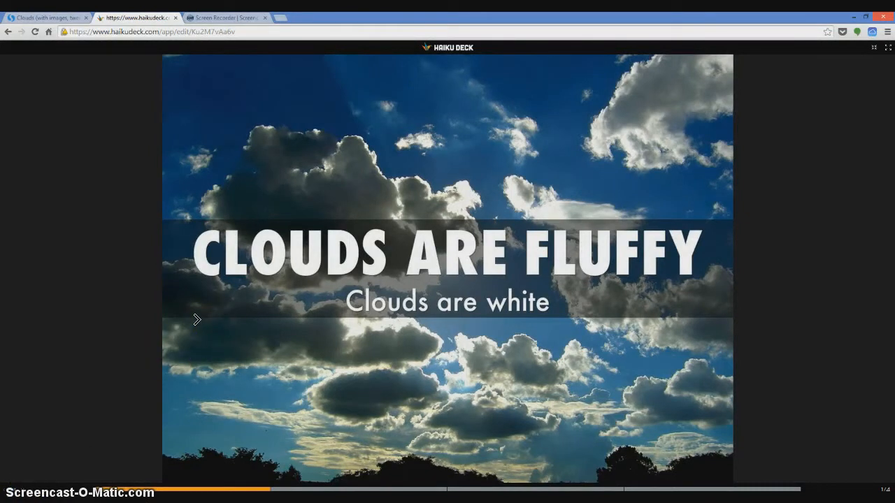
left_click(196, 320)
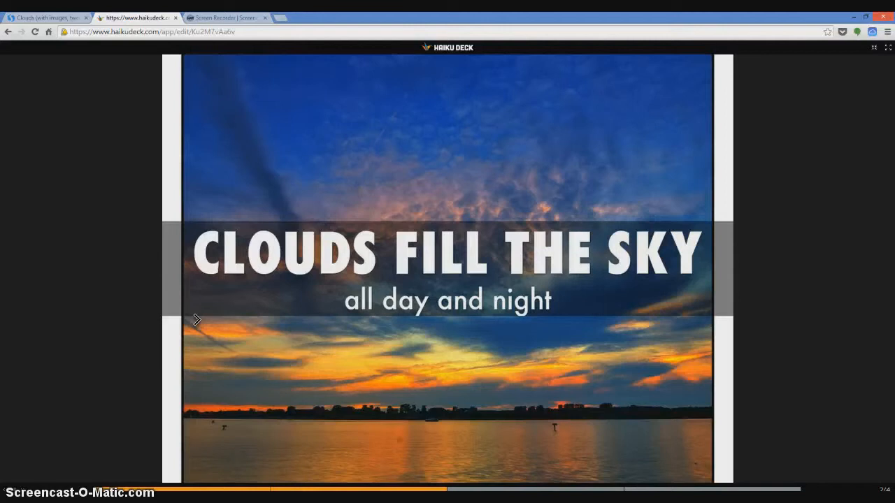
left_click(197, 320)
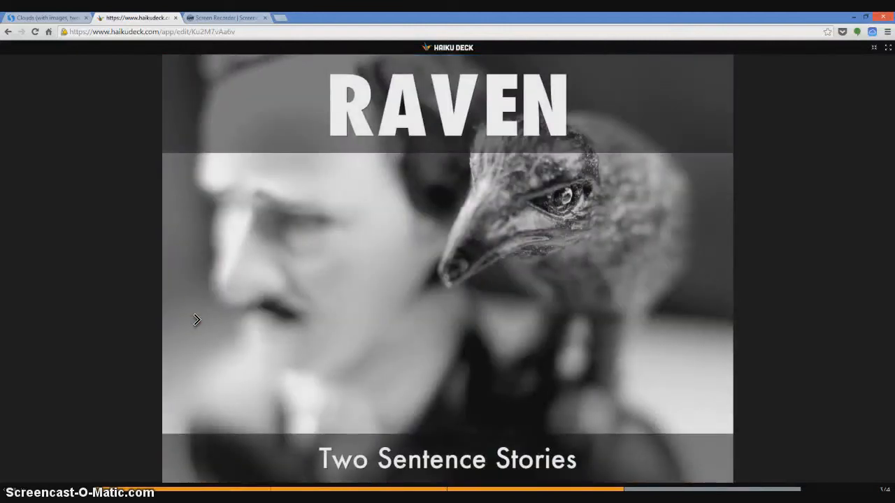
left_click(196, 319)
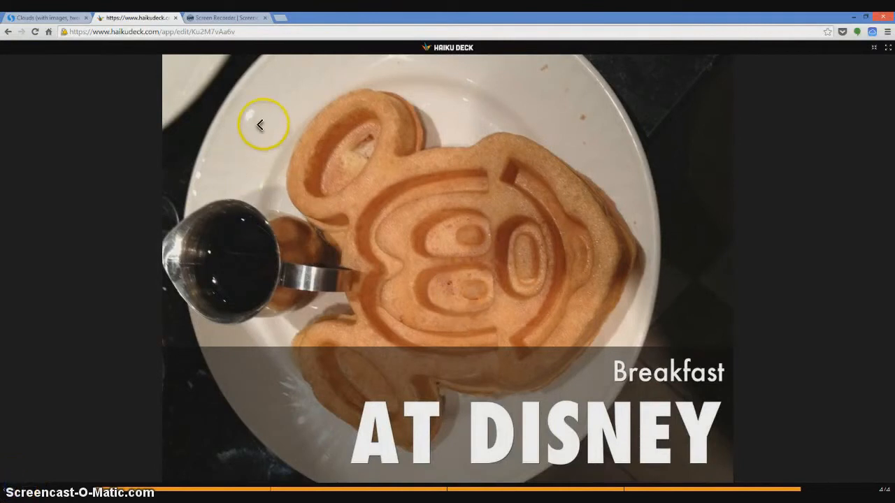
left_click(885, 51)
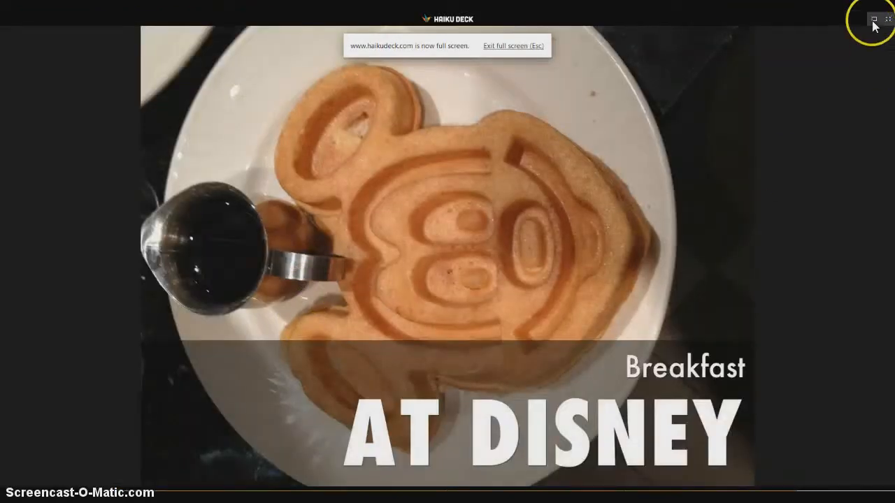
left_click(888, 22)
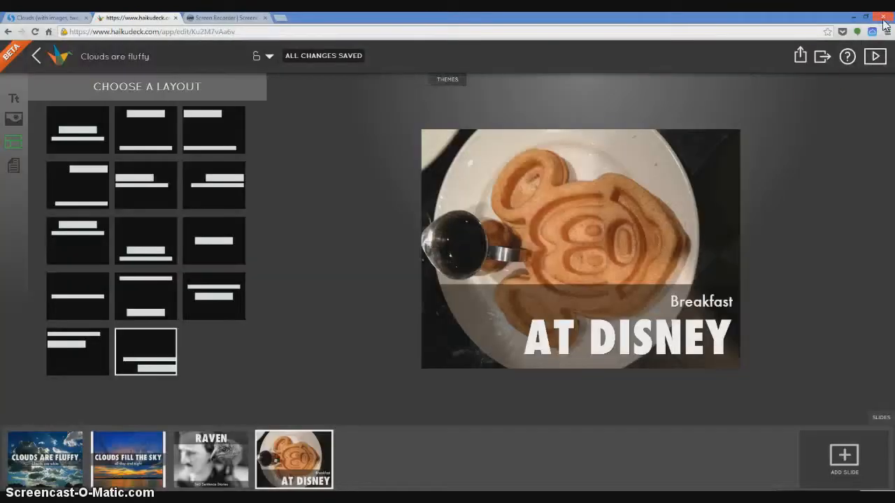
- Add a fifth slide and change its type from heading and subtitle to plain text lines
left_click(832, 458)
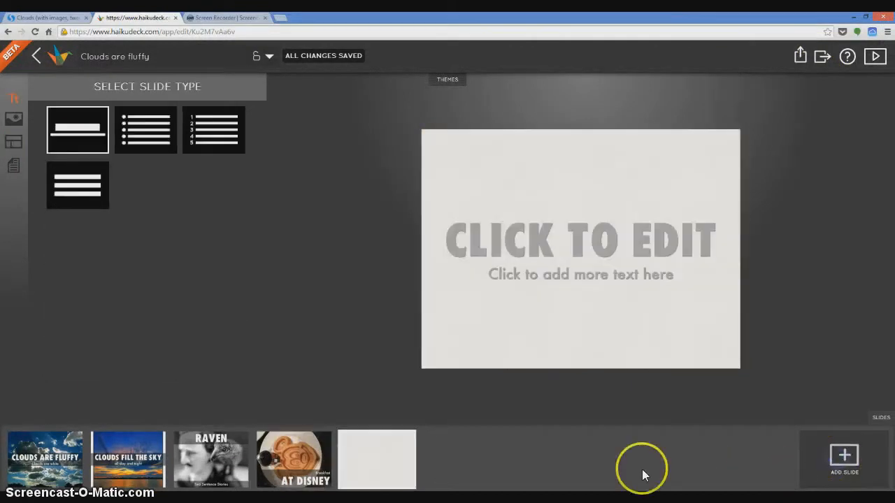
left_click_drag(451, 226, 753, 232)
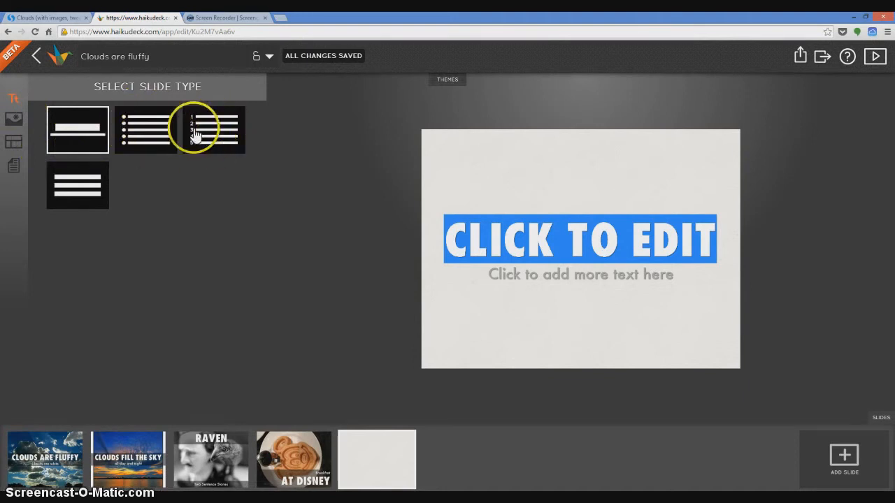
left_click(70, 189)
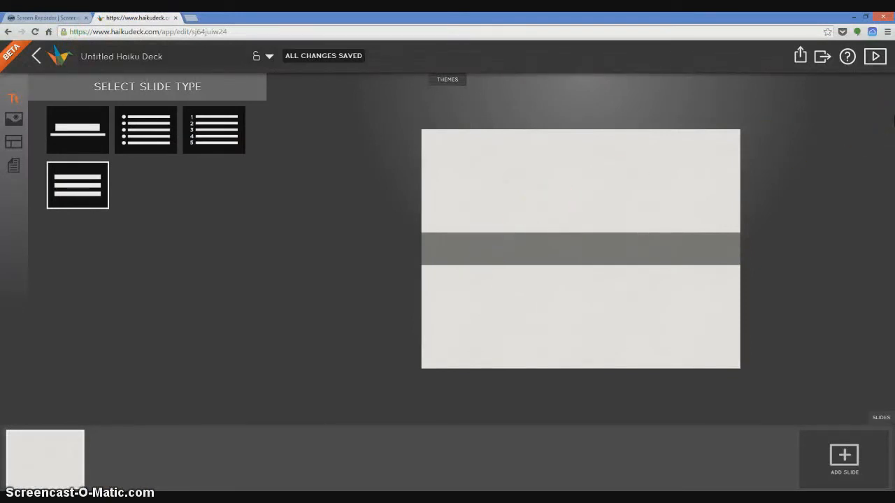
type("www.")
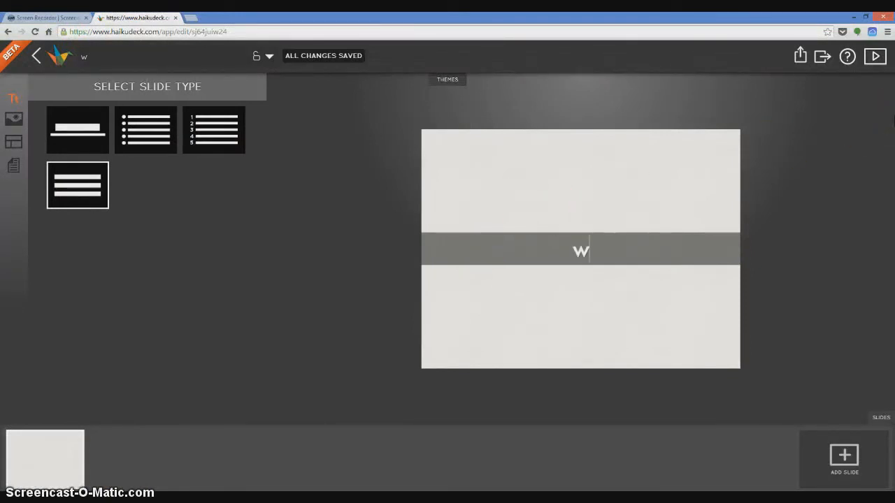
type("stori")
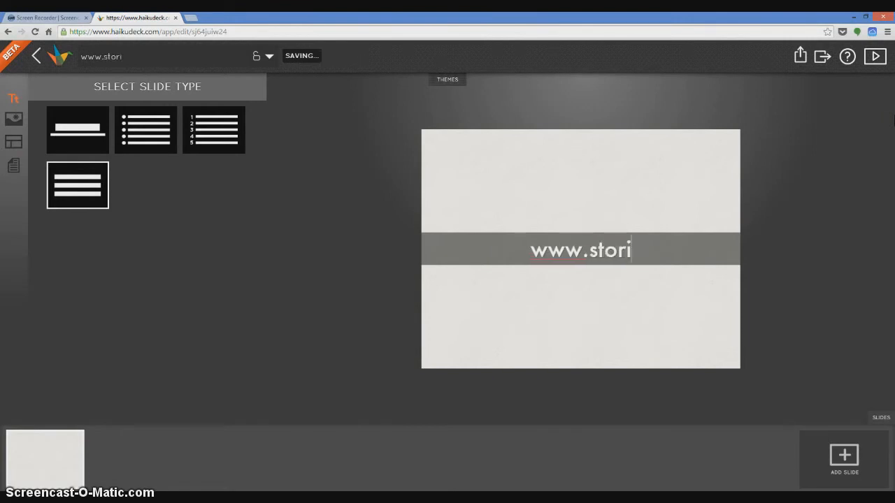
type("fy.com")
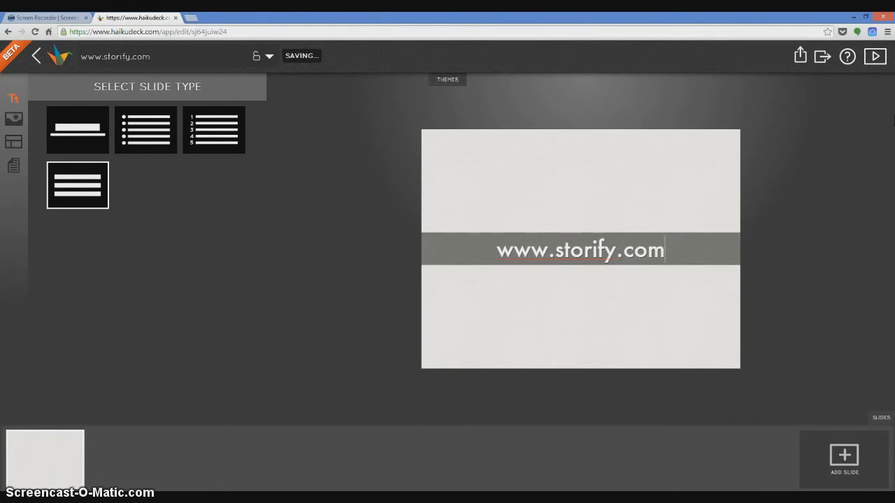
key("Return")
type("ww")
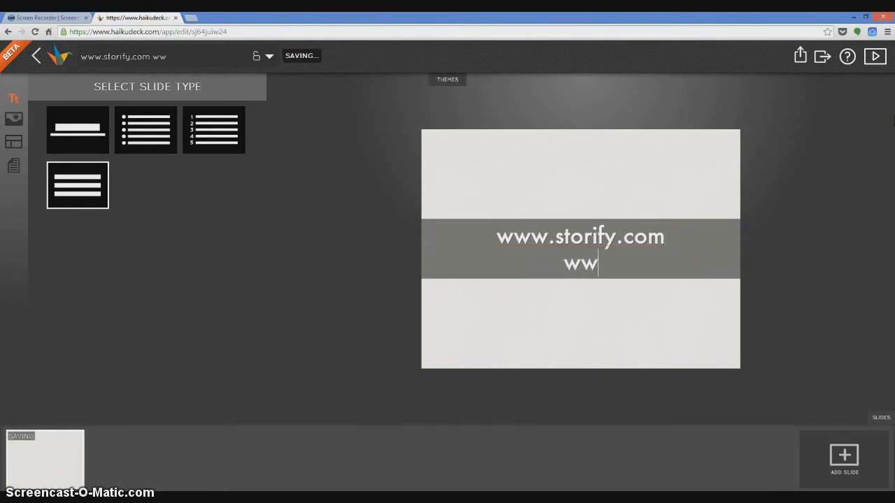
type("w.haiku")
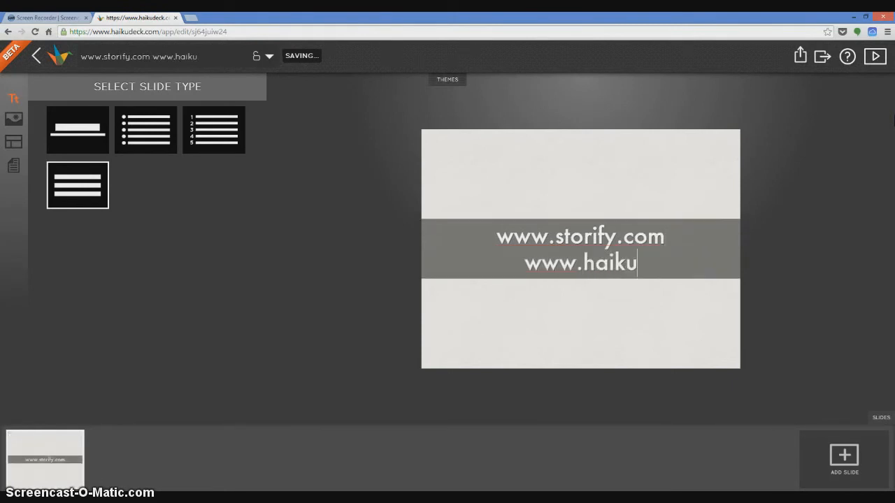
type("deck.co")
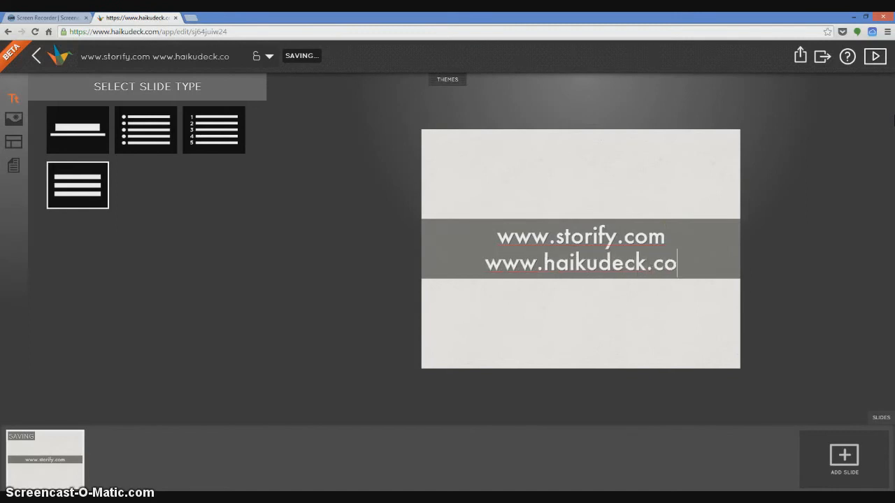
type("m")
- Add the presenter's about.me profile address as the third text line and "moovly.com" as the fourth
key("Return")
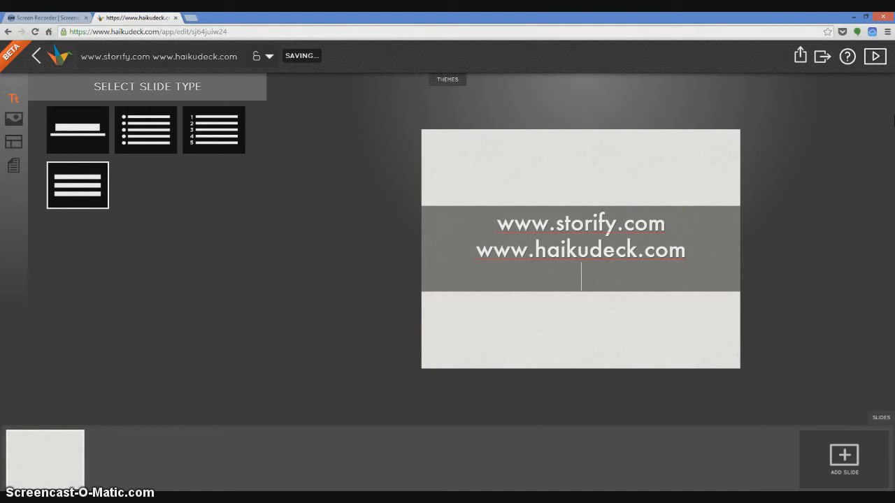
type("http://about.me/gaco2580")
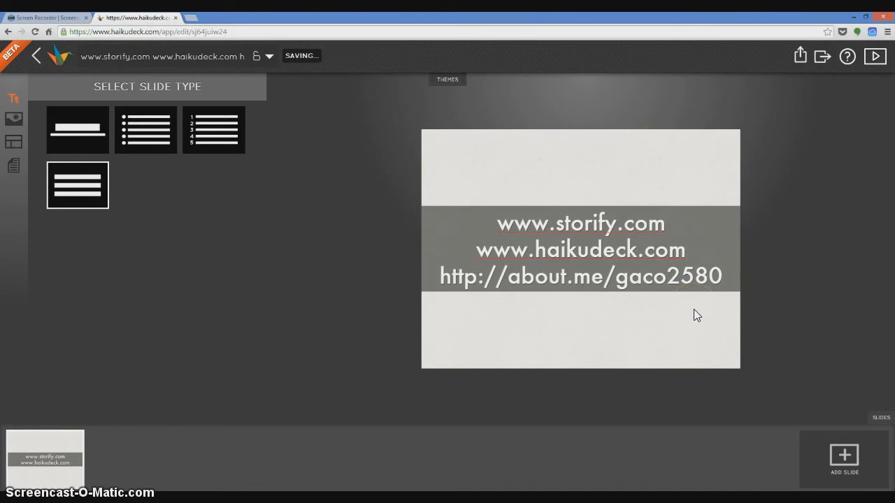
key("Return")
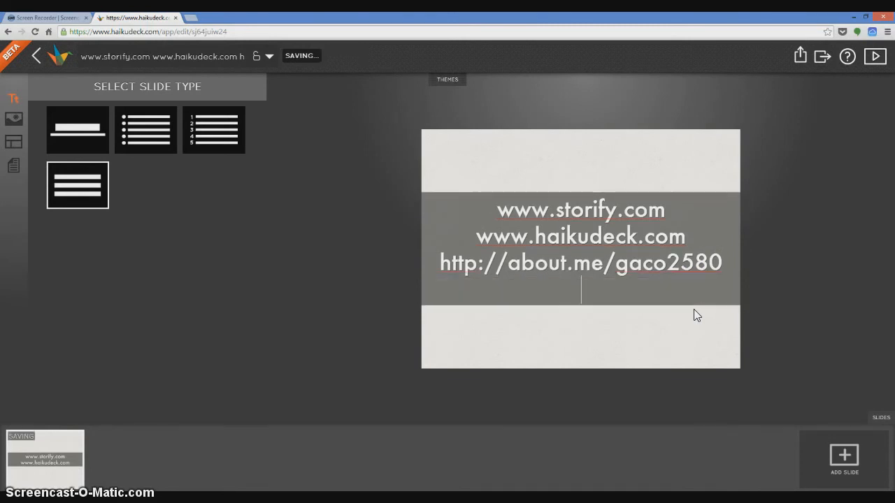
type("moovly.com")
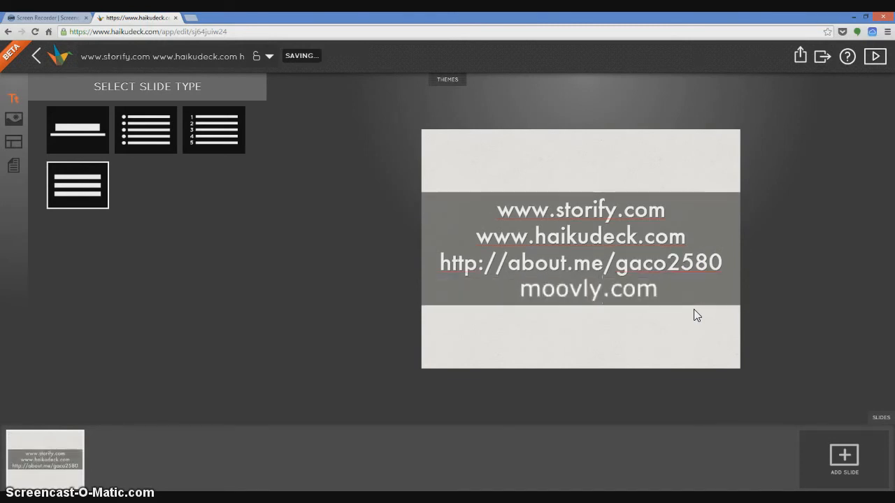